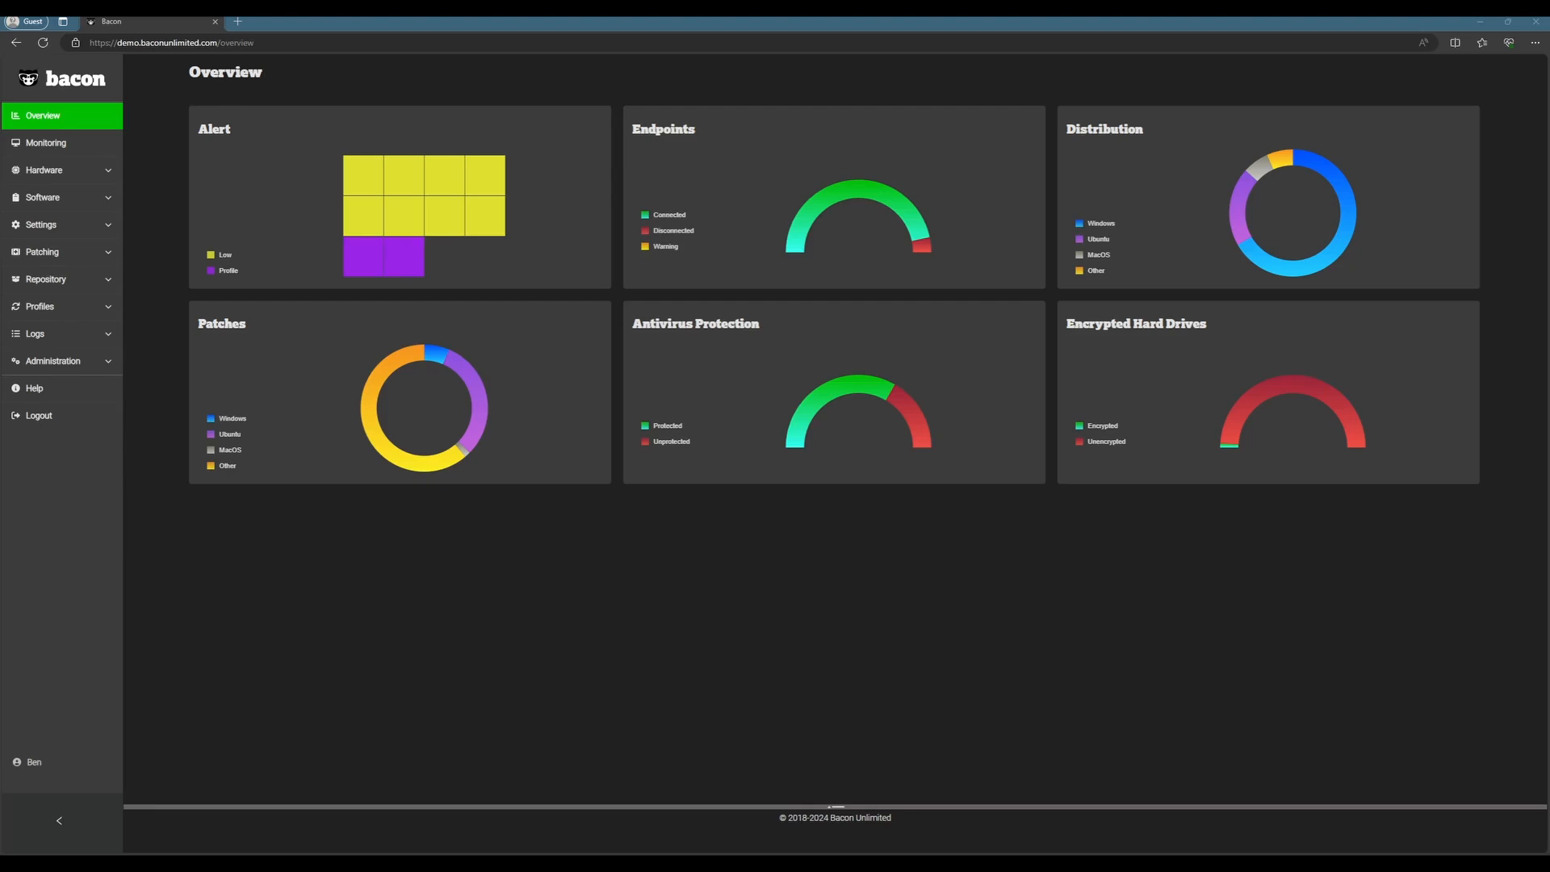
# Search the repository files for "Updater" and open the Bacon-Agent-3004.2-Windows-updater.ps1 file for editing
pyautogui.click(71, 275)
pyautogui.click(41, 326)
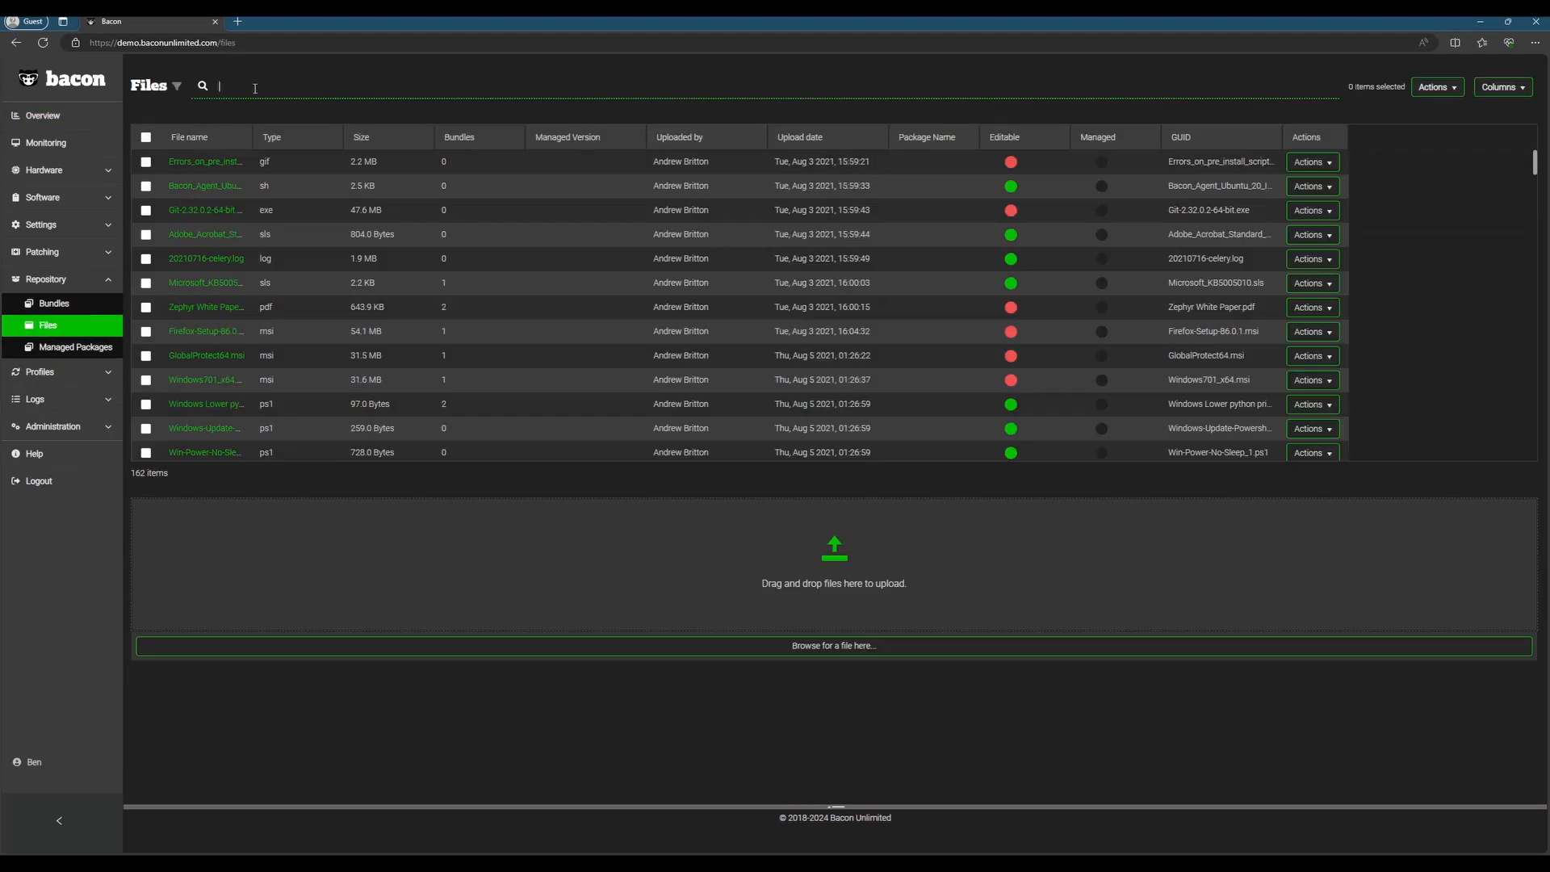
pyautogui.click(258, 86)
pyautogui.write('Updater')
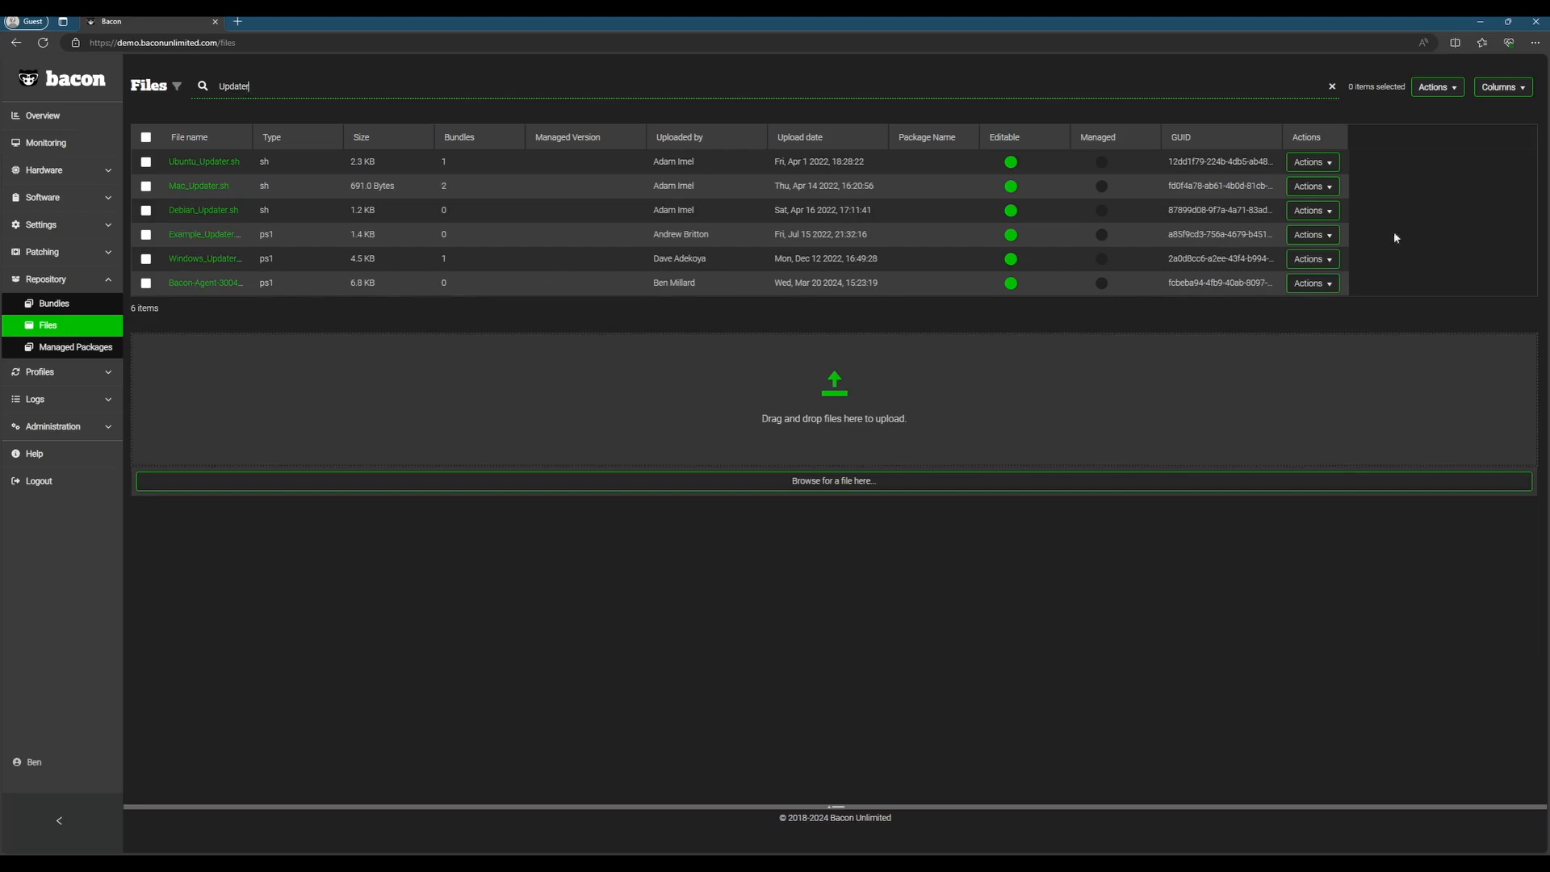
pyautogui.click(1313, 283)
pyautogui.click(1333, 327)
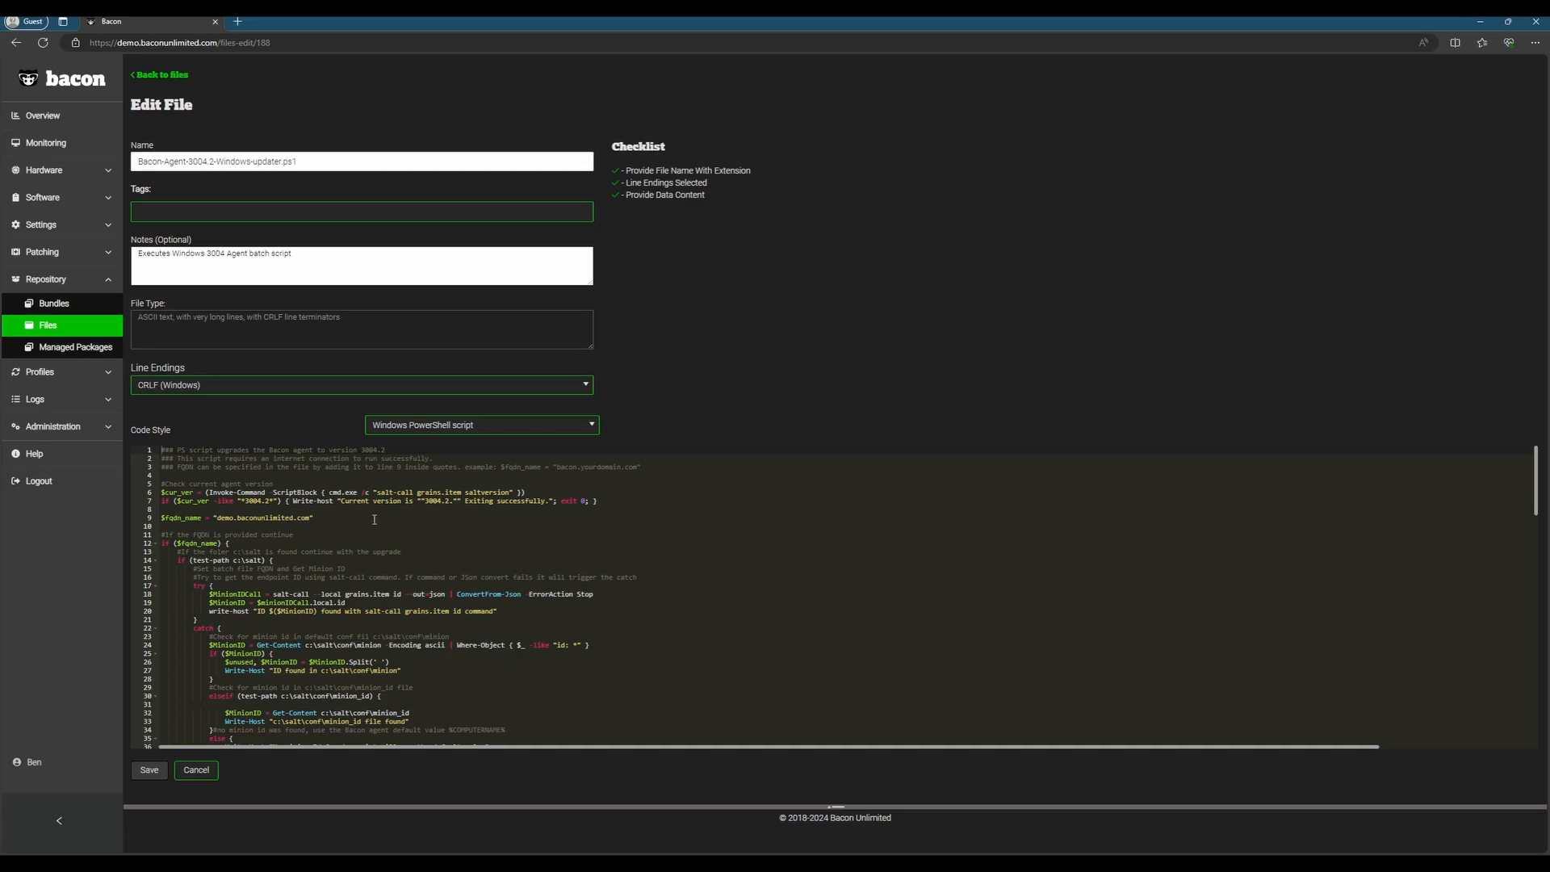
# Look through the Windows updater script's details and PowerShell code, and return to the file list
pyautogui.click(291, 280)
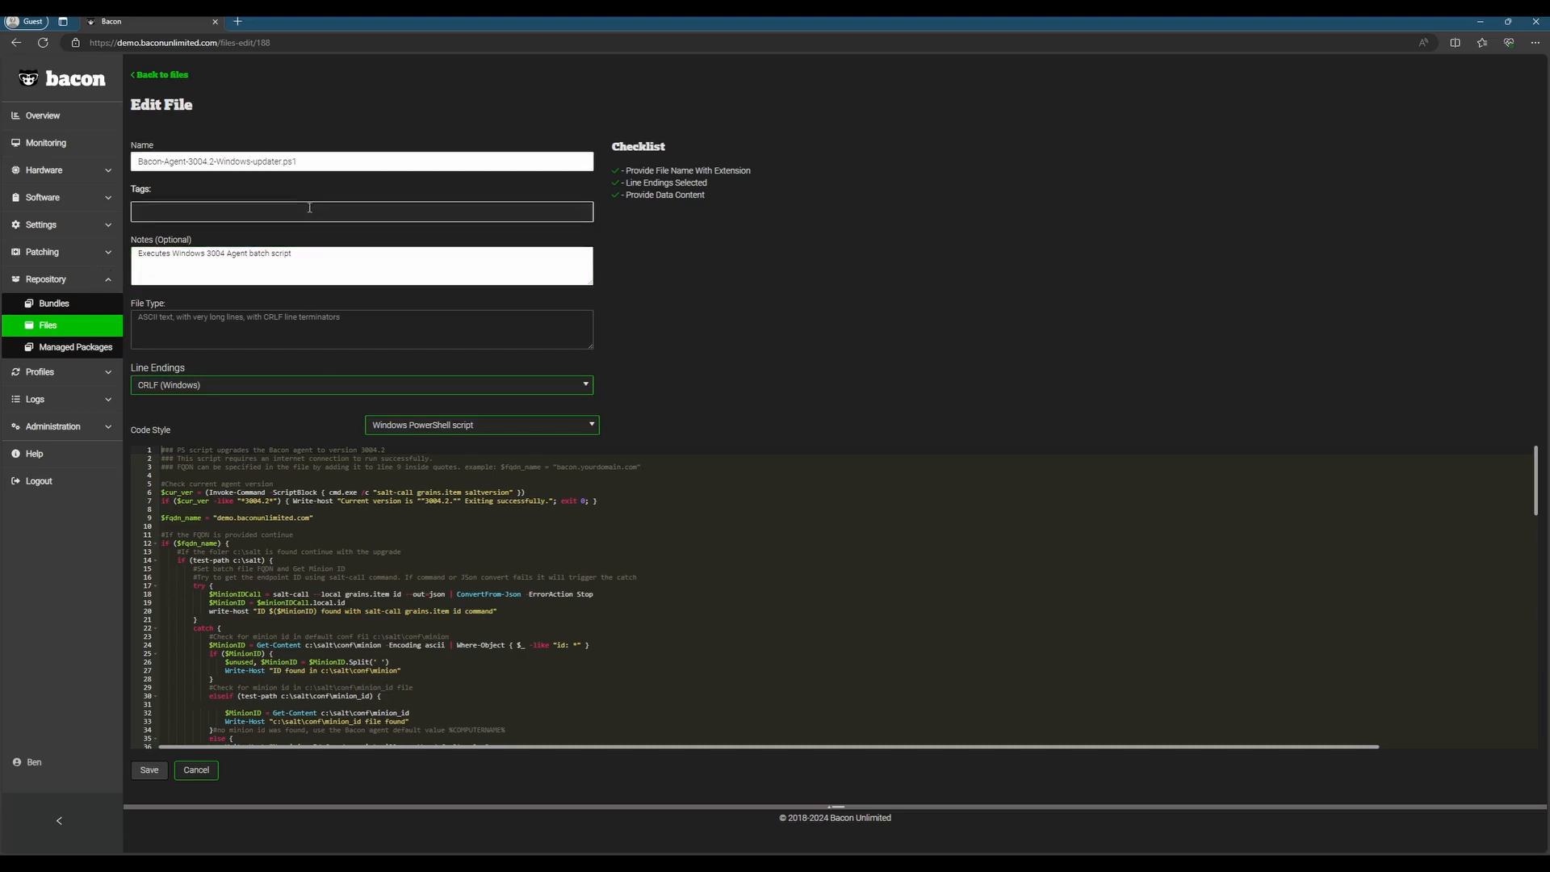
pyautogui.scroll(-3, 311, 579)
pyautogui.scroll(-6, 311, 580)
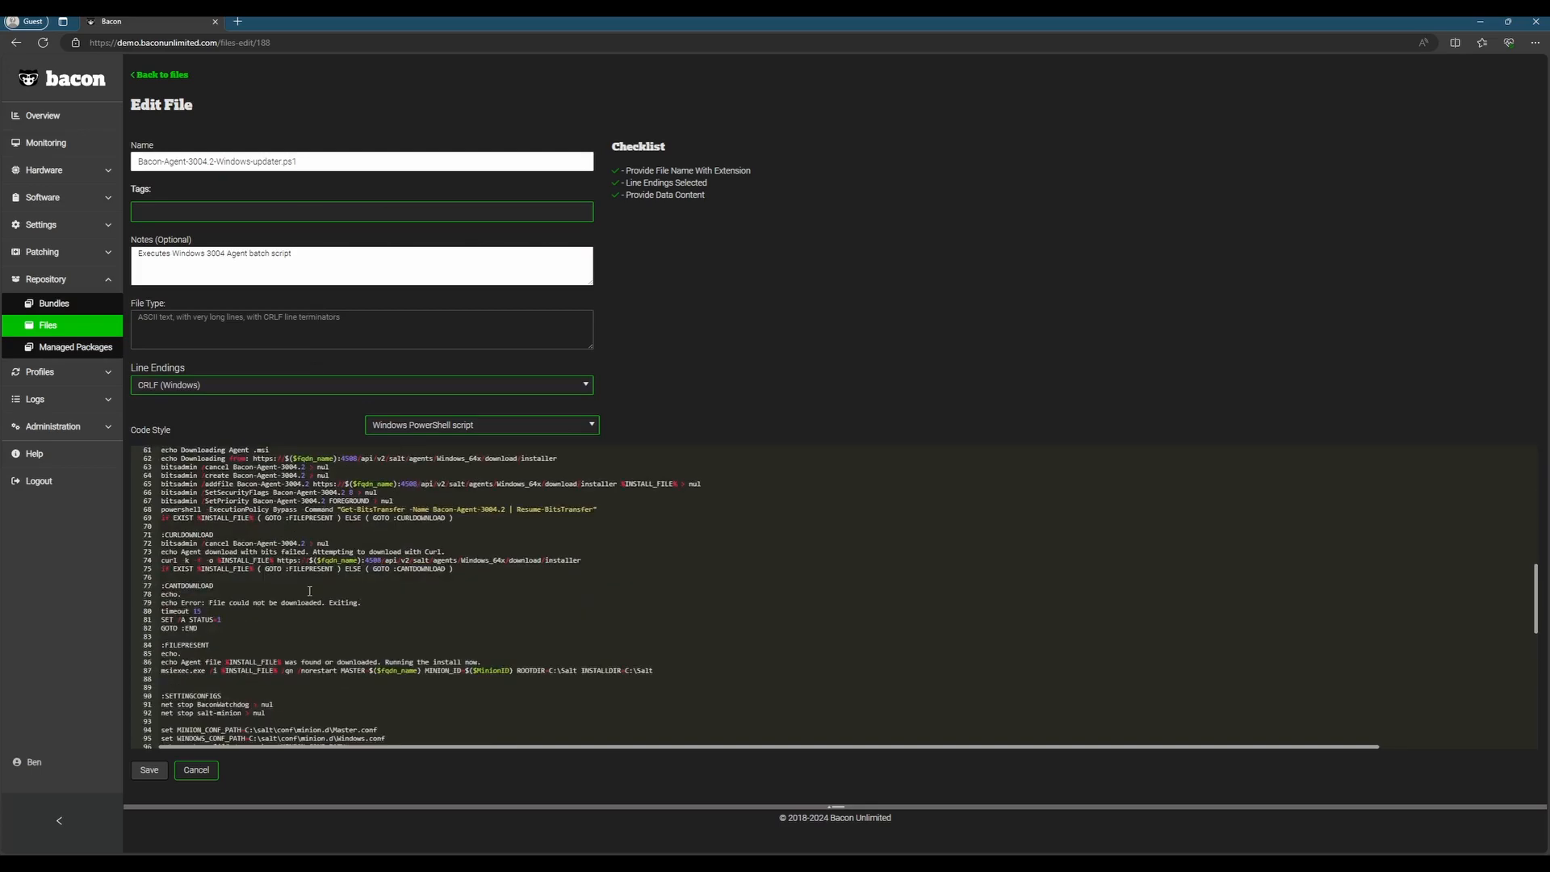
pyautogui.scroll(9, 309, 591)
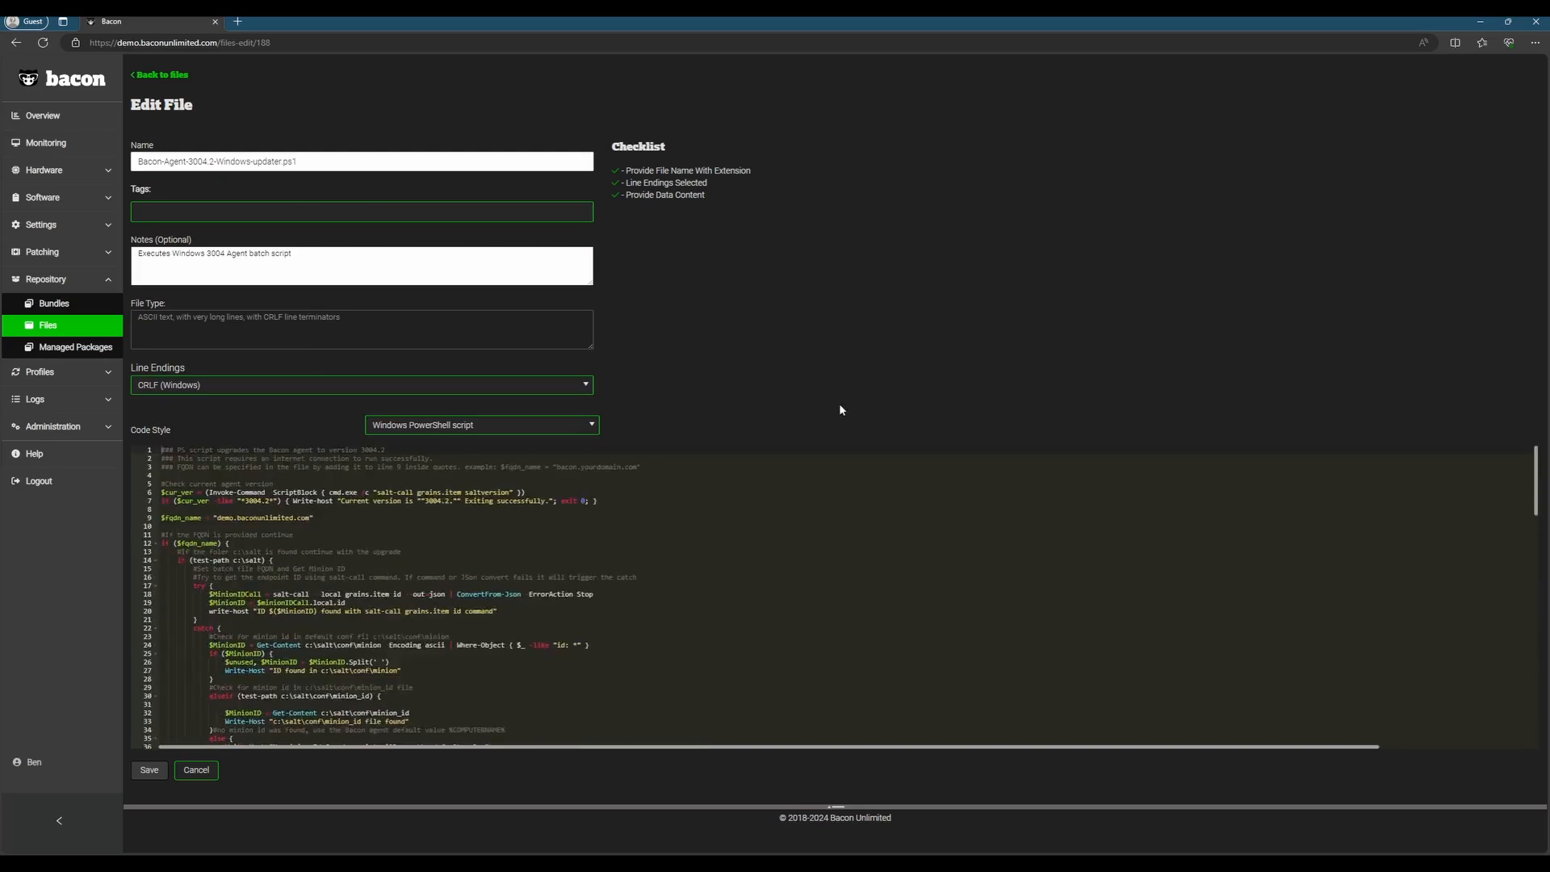
pyautogui.click(161, 75)
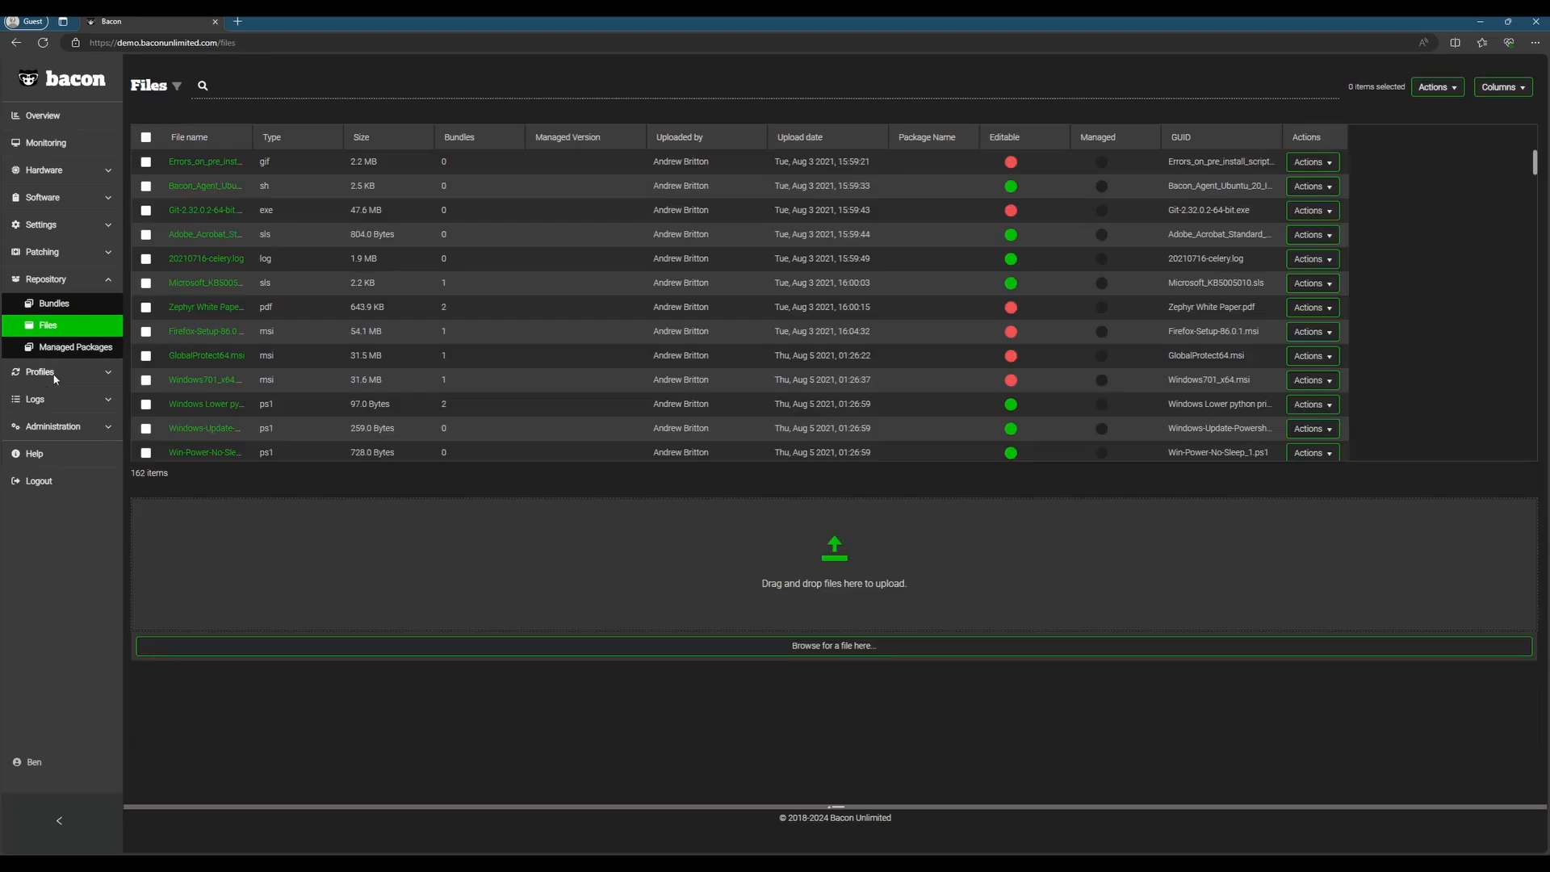
# Search the profile states for "Updater" and open the windows_3004_updater state for editing
pyautogui.click(55, 376)
pyautogui.click(65, 354)
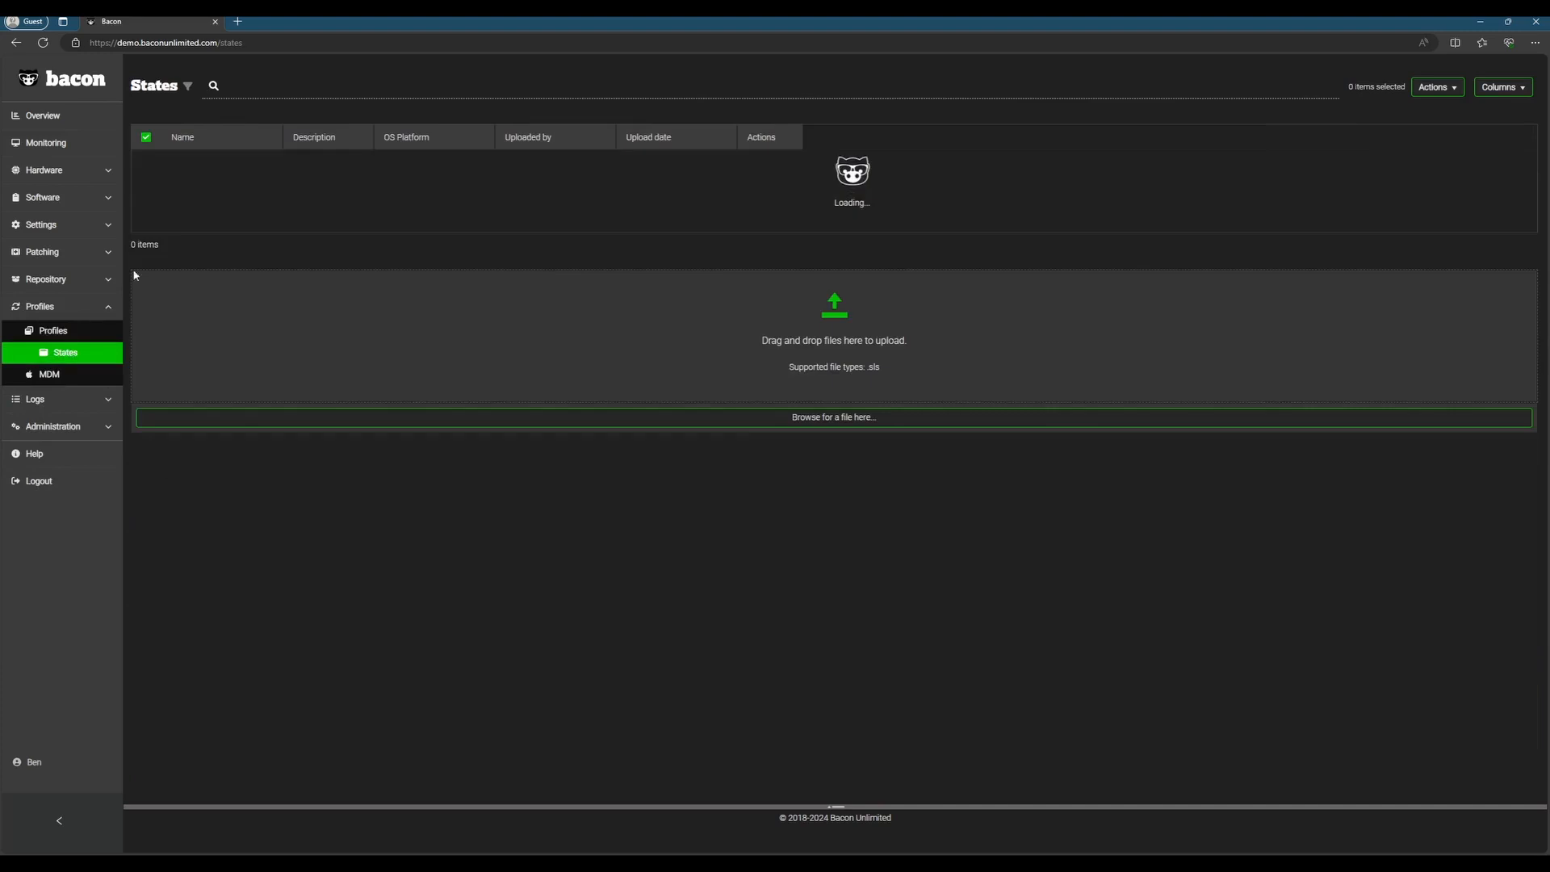
pyautogui.click(422, 91)
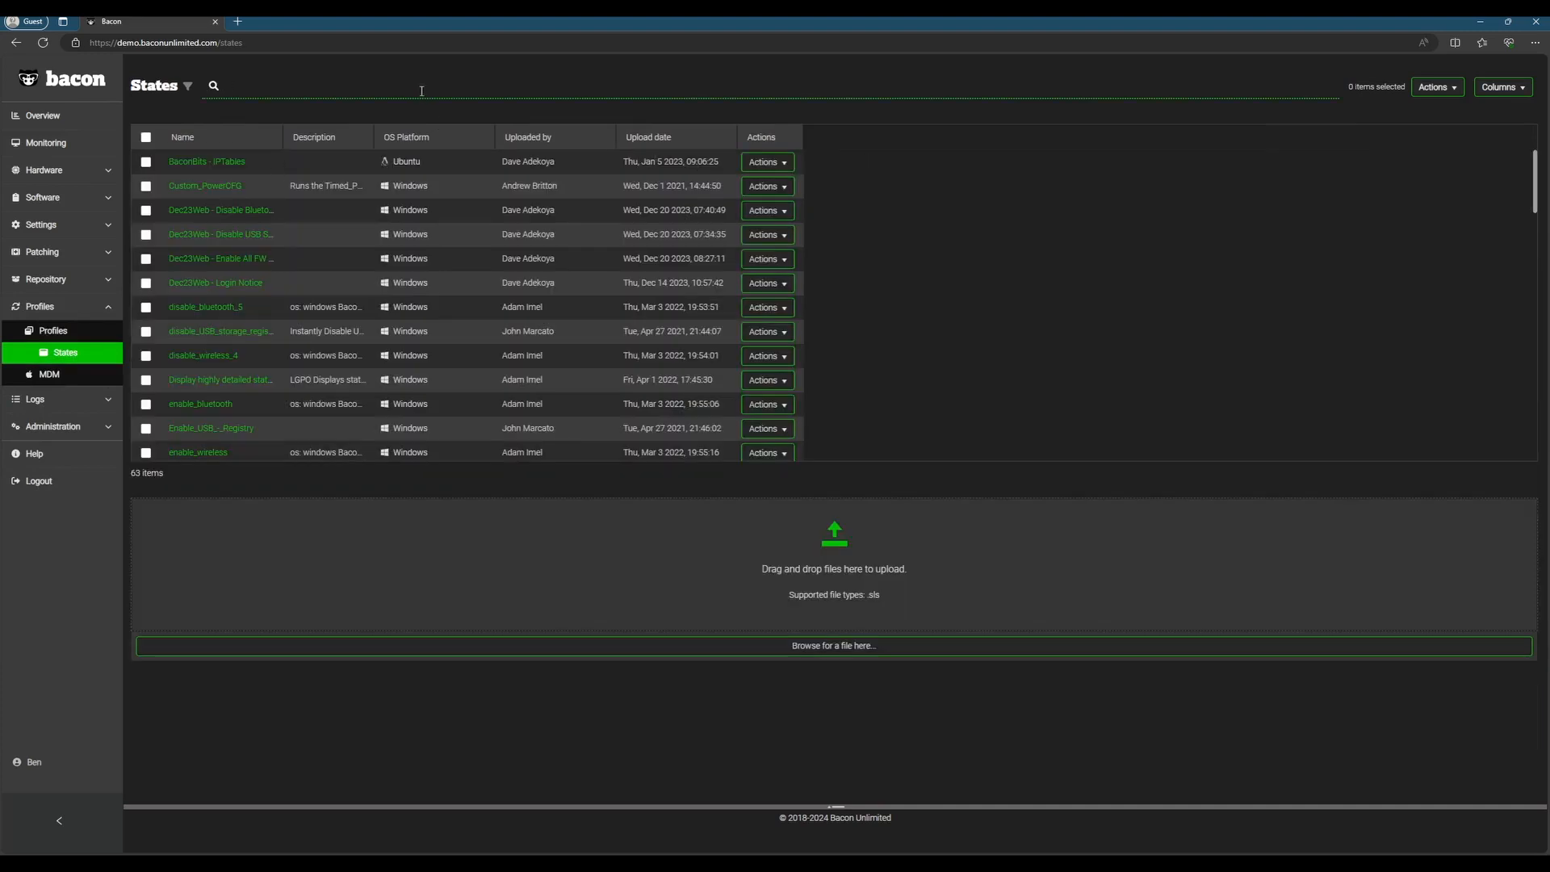
pyautogui.write('Updater')
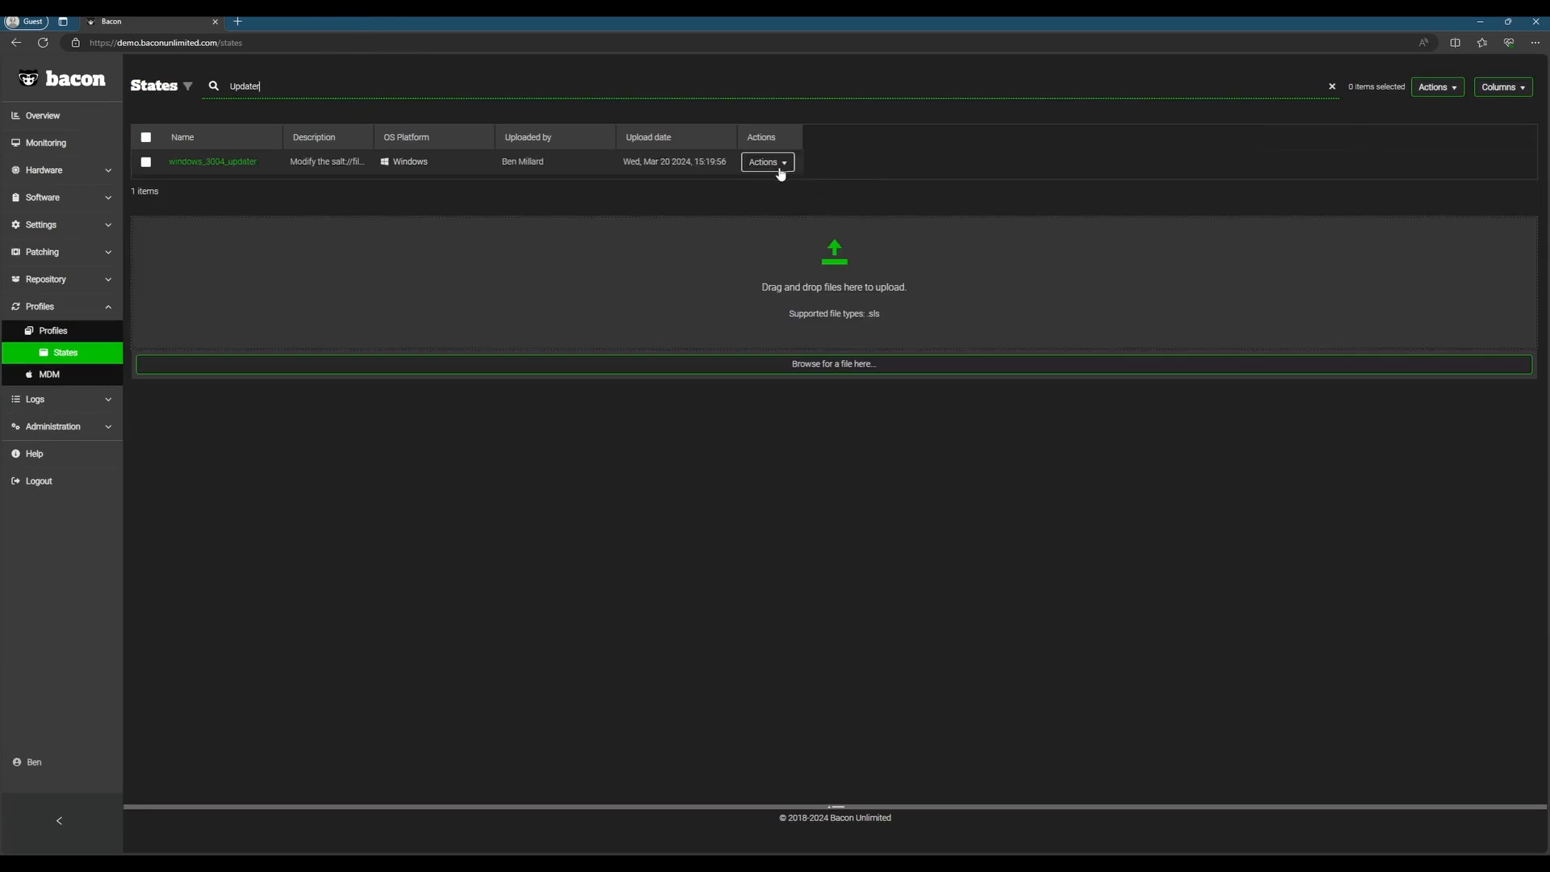
pyautogui.click(777, 164)
pyautogui.click(783, 222)
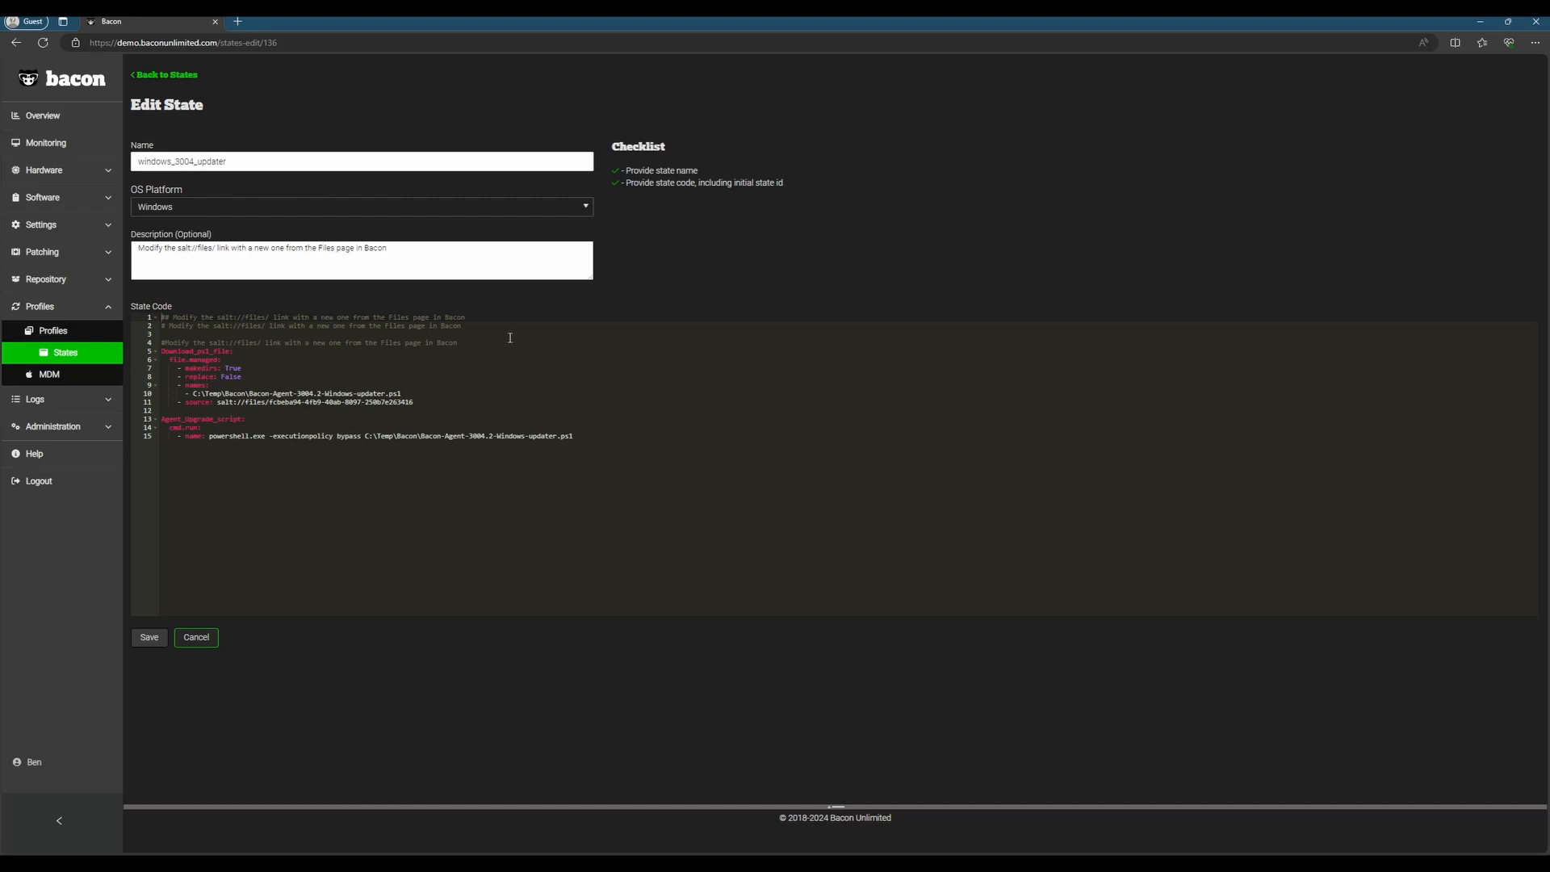
# Examine the state code's file download block, including its target path, script file name and salt://files source link
pyautogui.moveTo(160, 352); pyautogui.dragTo(453, 411)
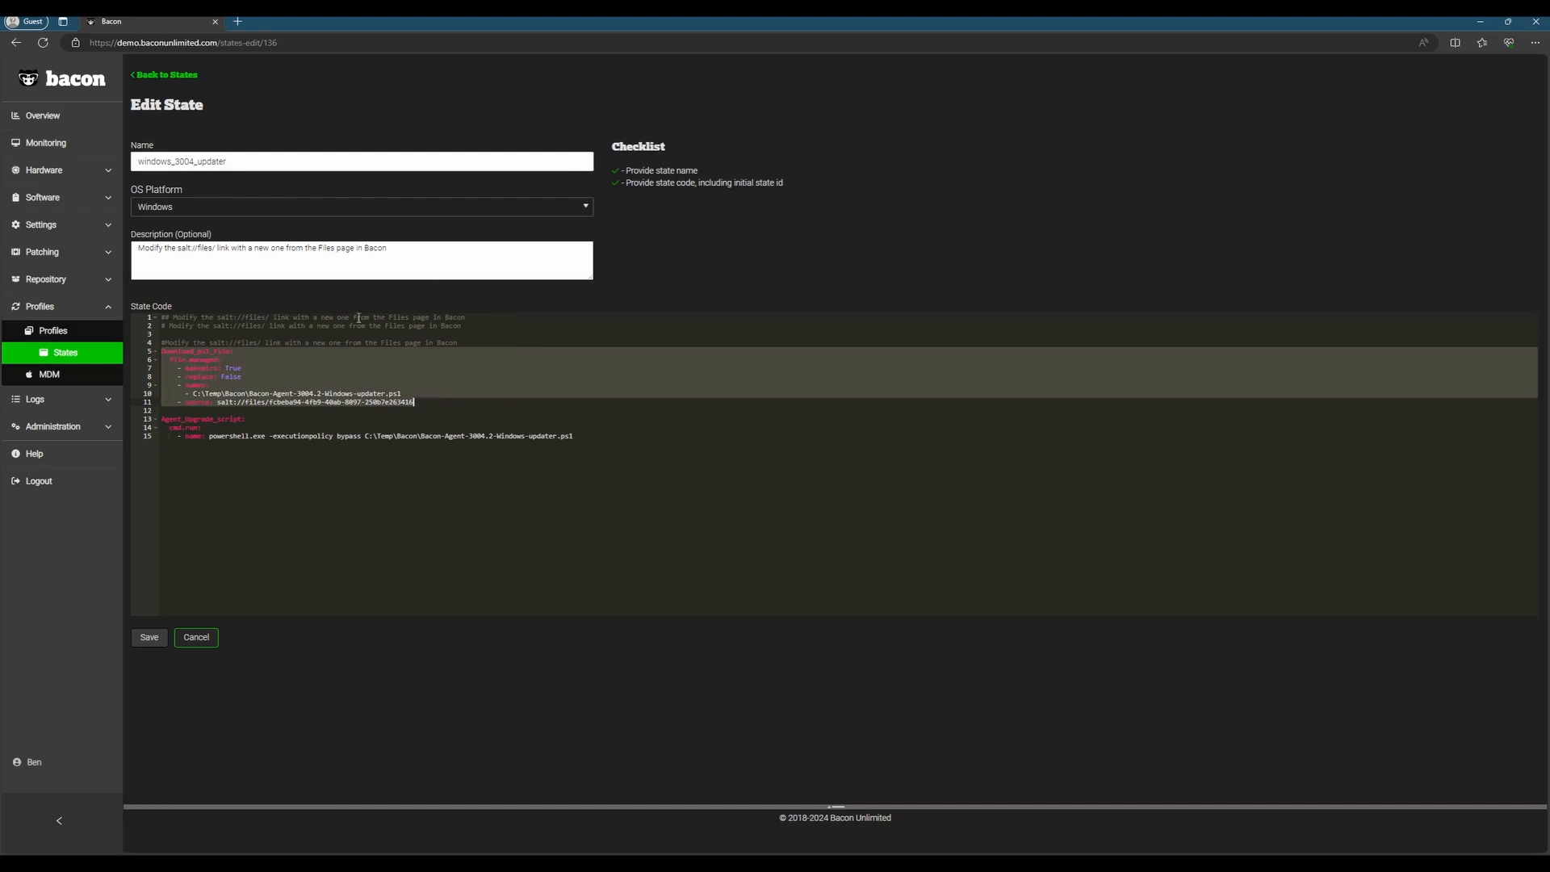
pyautogui.click(277, 393)
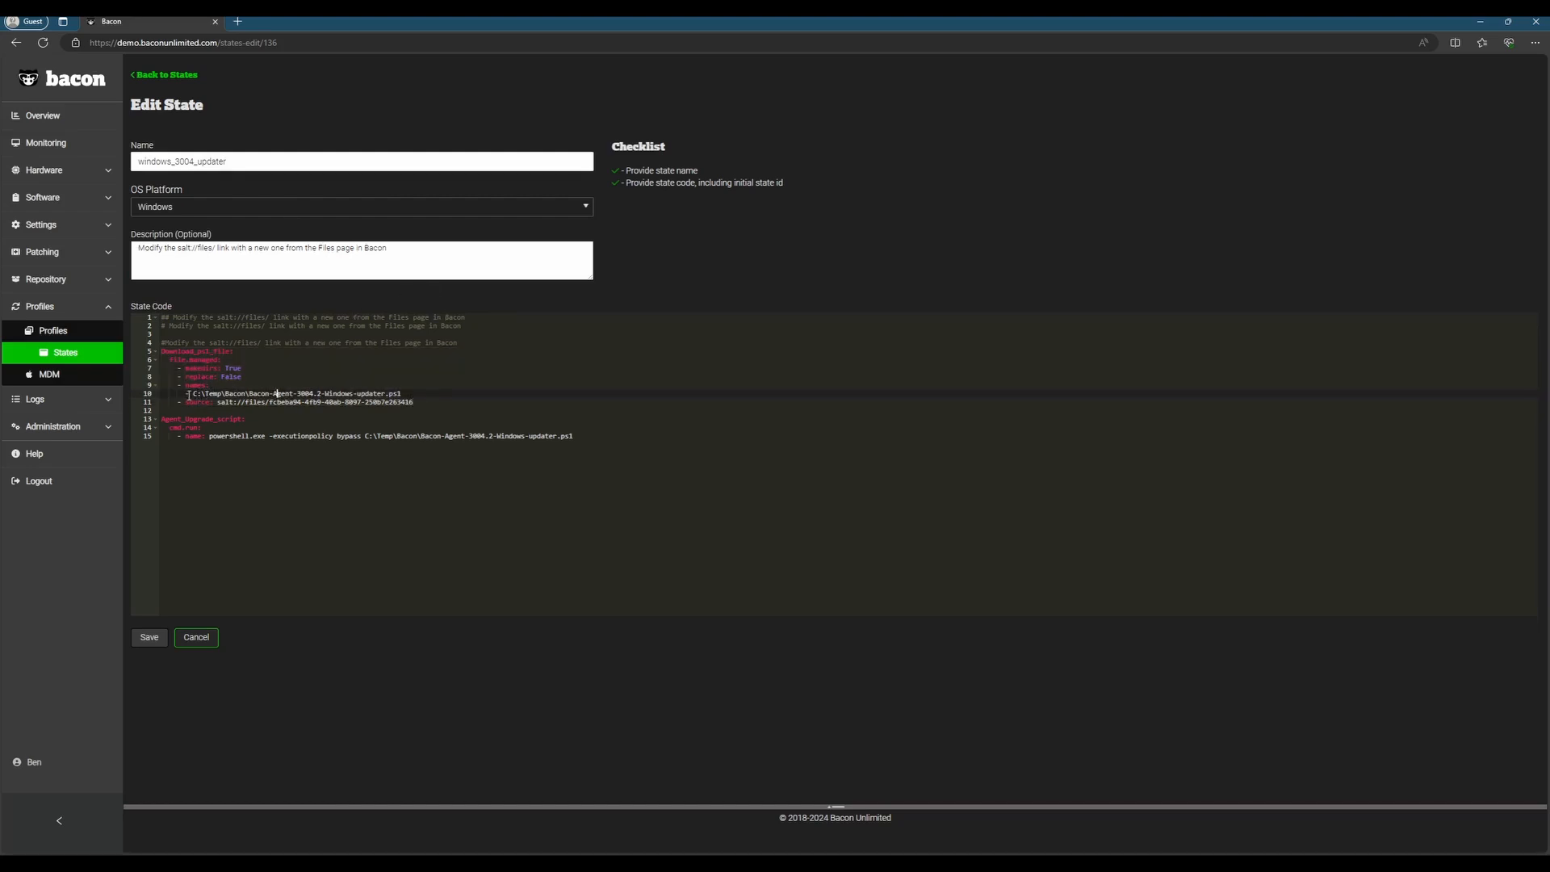
pyautogui.moveTo(192, 394); pyautogui.dragTo(415, 392)
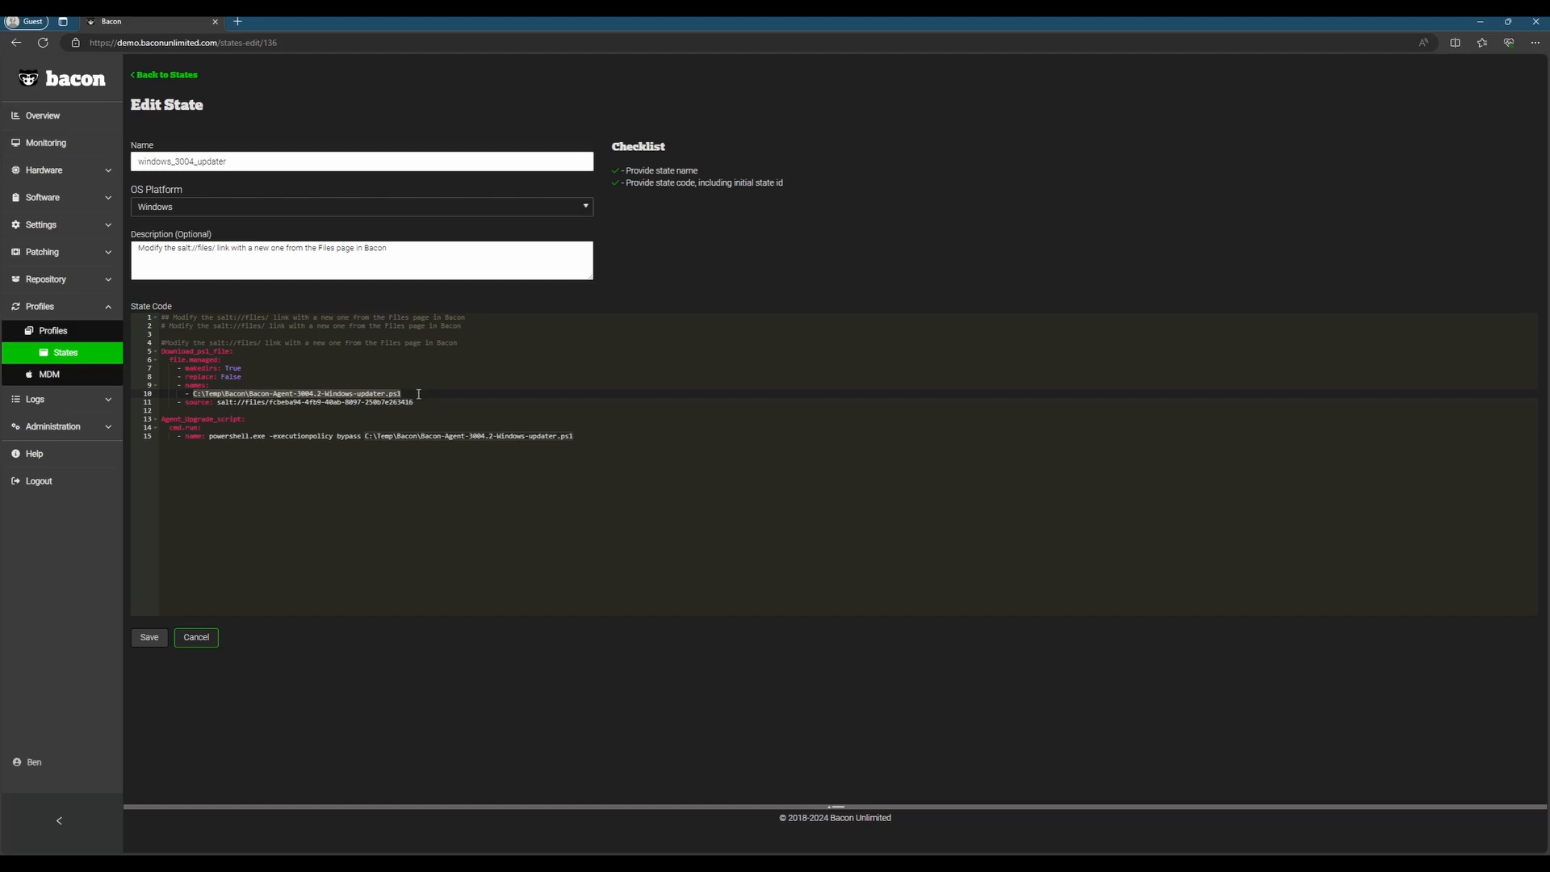
pyautogui.click(412, 392)
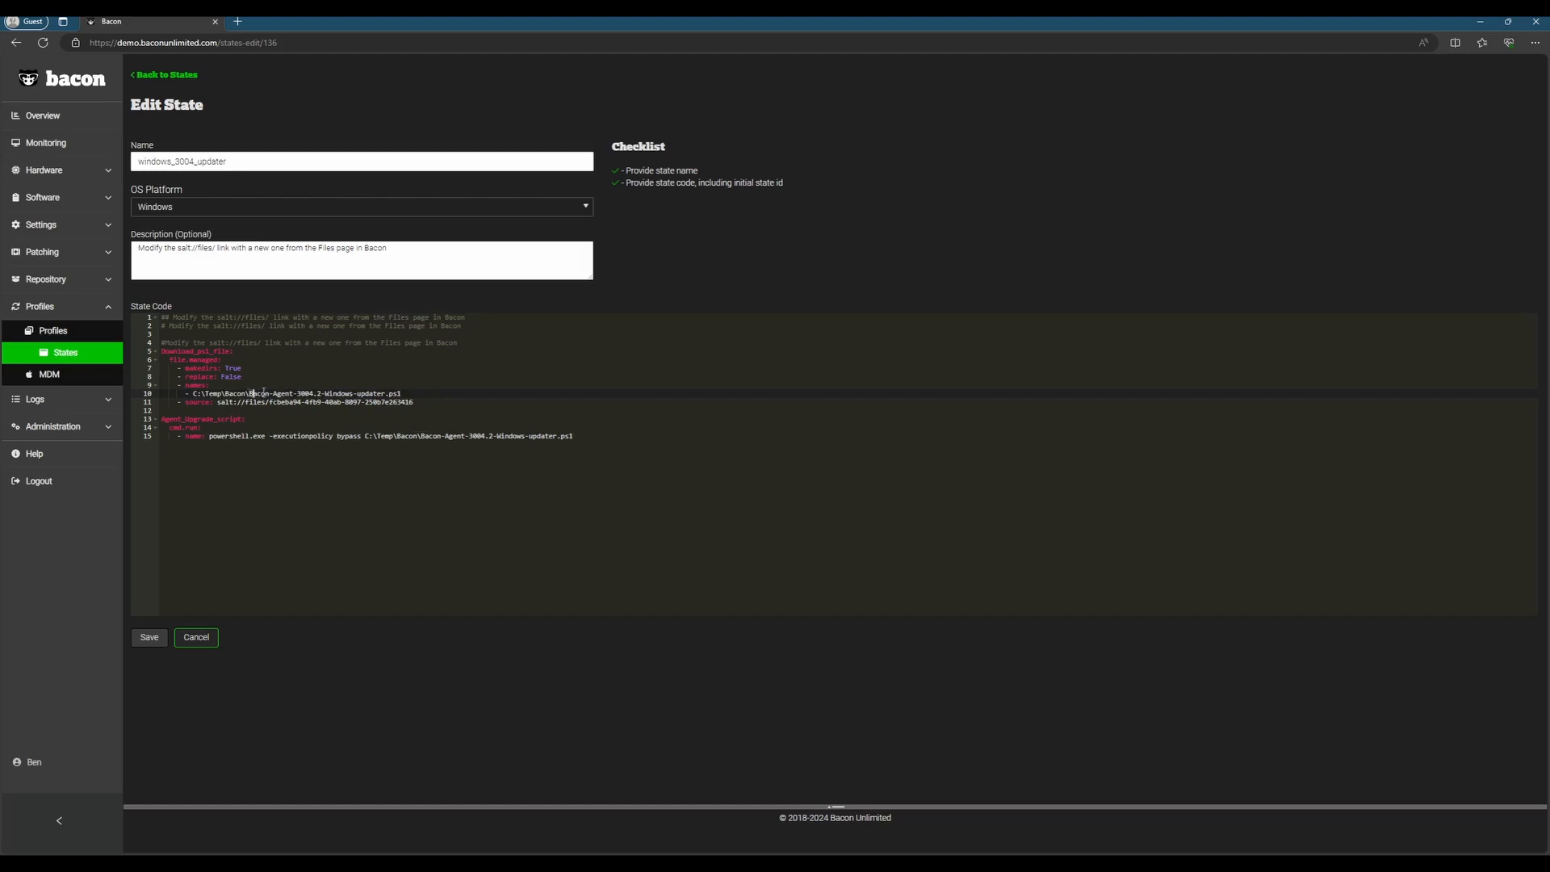
pyautogui.moveTo(250, 392); pyautogui.dragTo(421, 393)
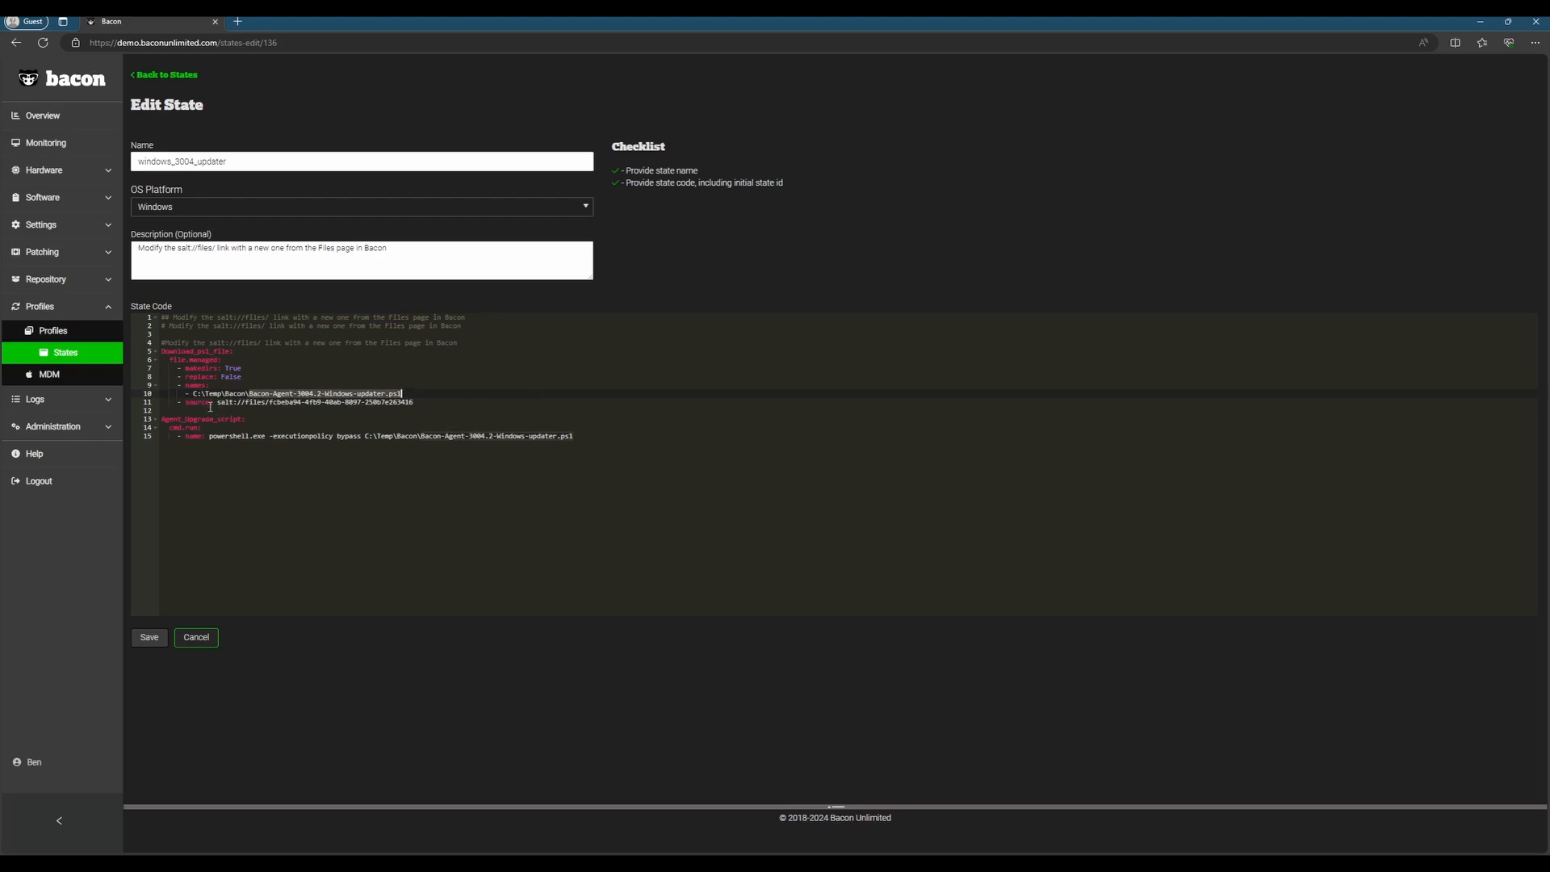
pyautogui.moveTo(218, 403); pyautogui.dragTo(438, 399)
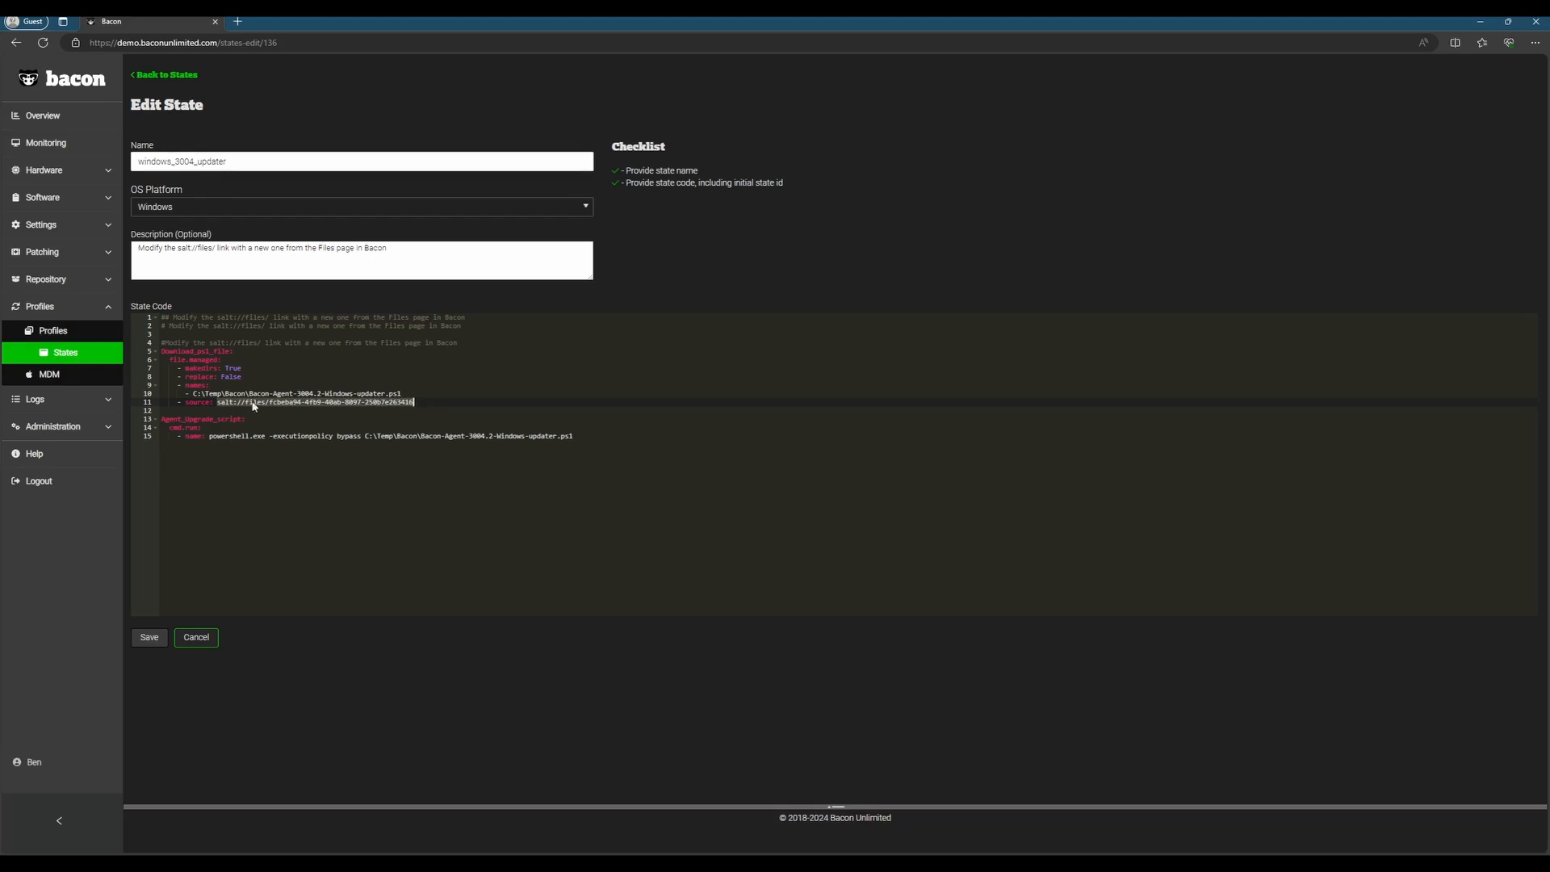
# Copy the link of the Git-2.32.0.2-64-bit.exe file in the repository
pyautogui.click(56, 279)
pyautogui.click(55, 327)
pyautogui.click(1313, 211)
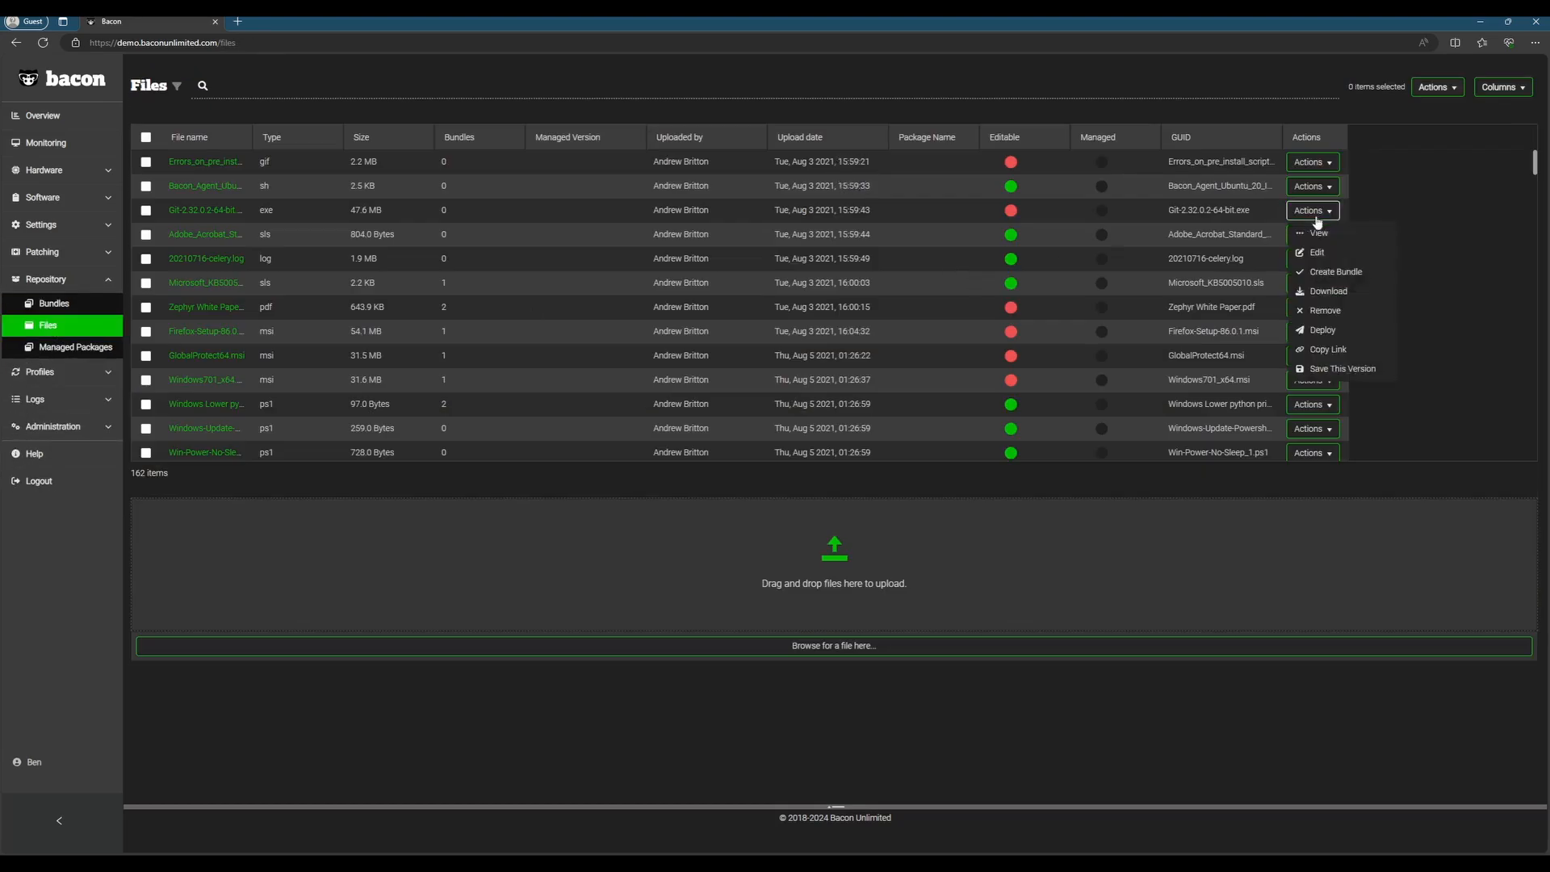
pyautogui.click(1328, 353)
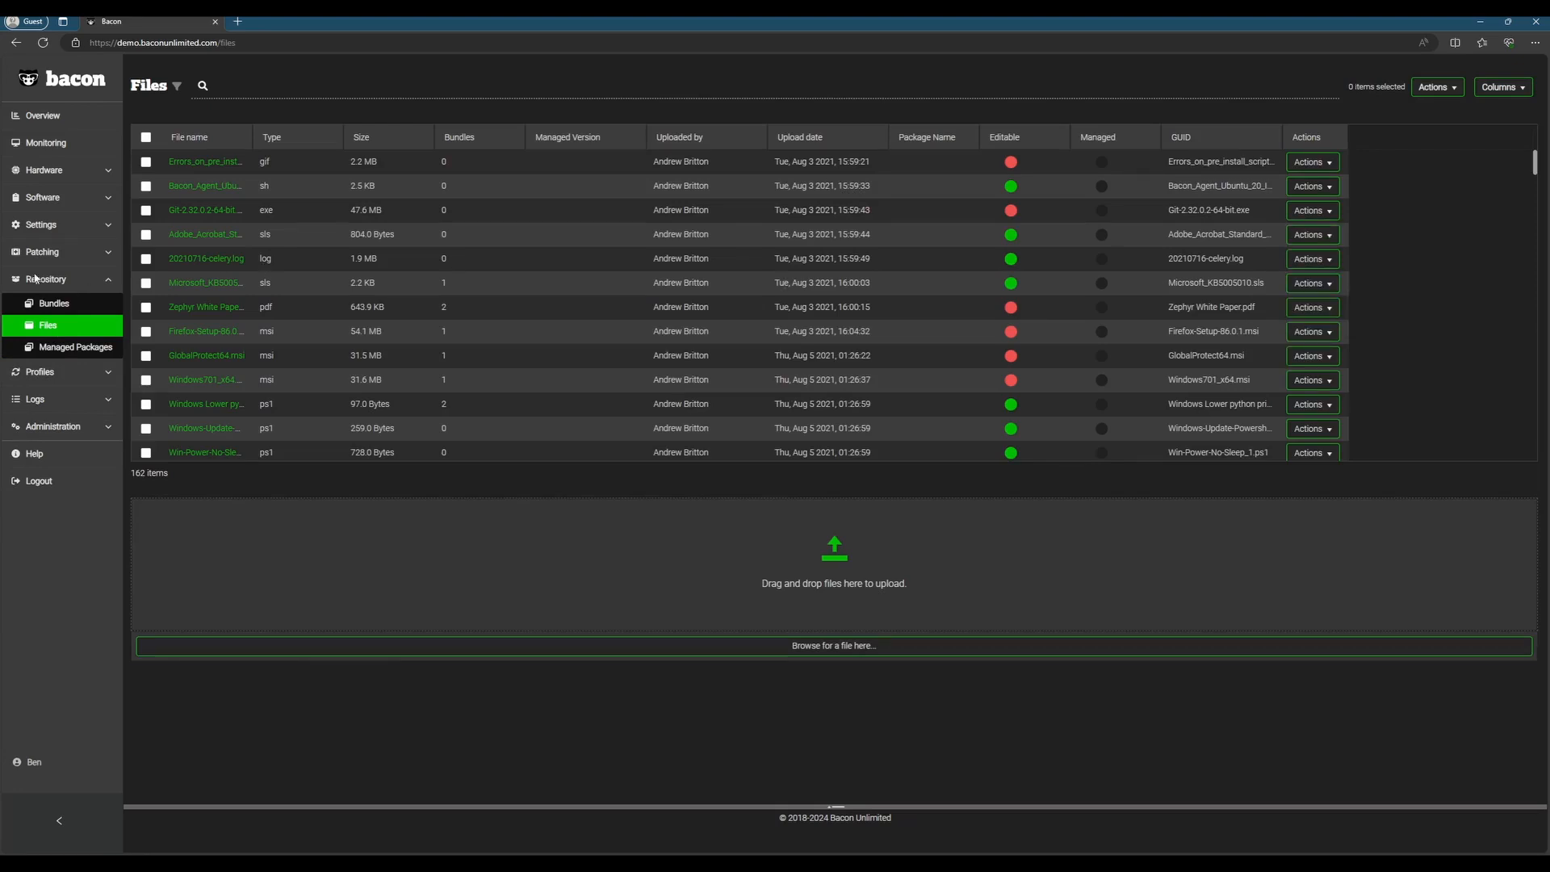
# Find the windows_3004_updater state with the search "updater", reopen it for editing and examine the powershell.exe command in its upgrade block
pyautogui.click(71, 374)
pyautogui.click(61, 353)
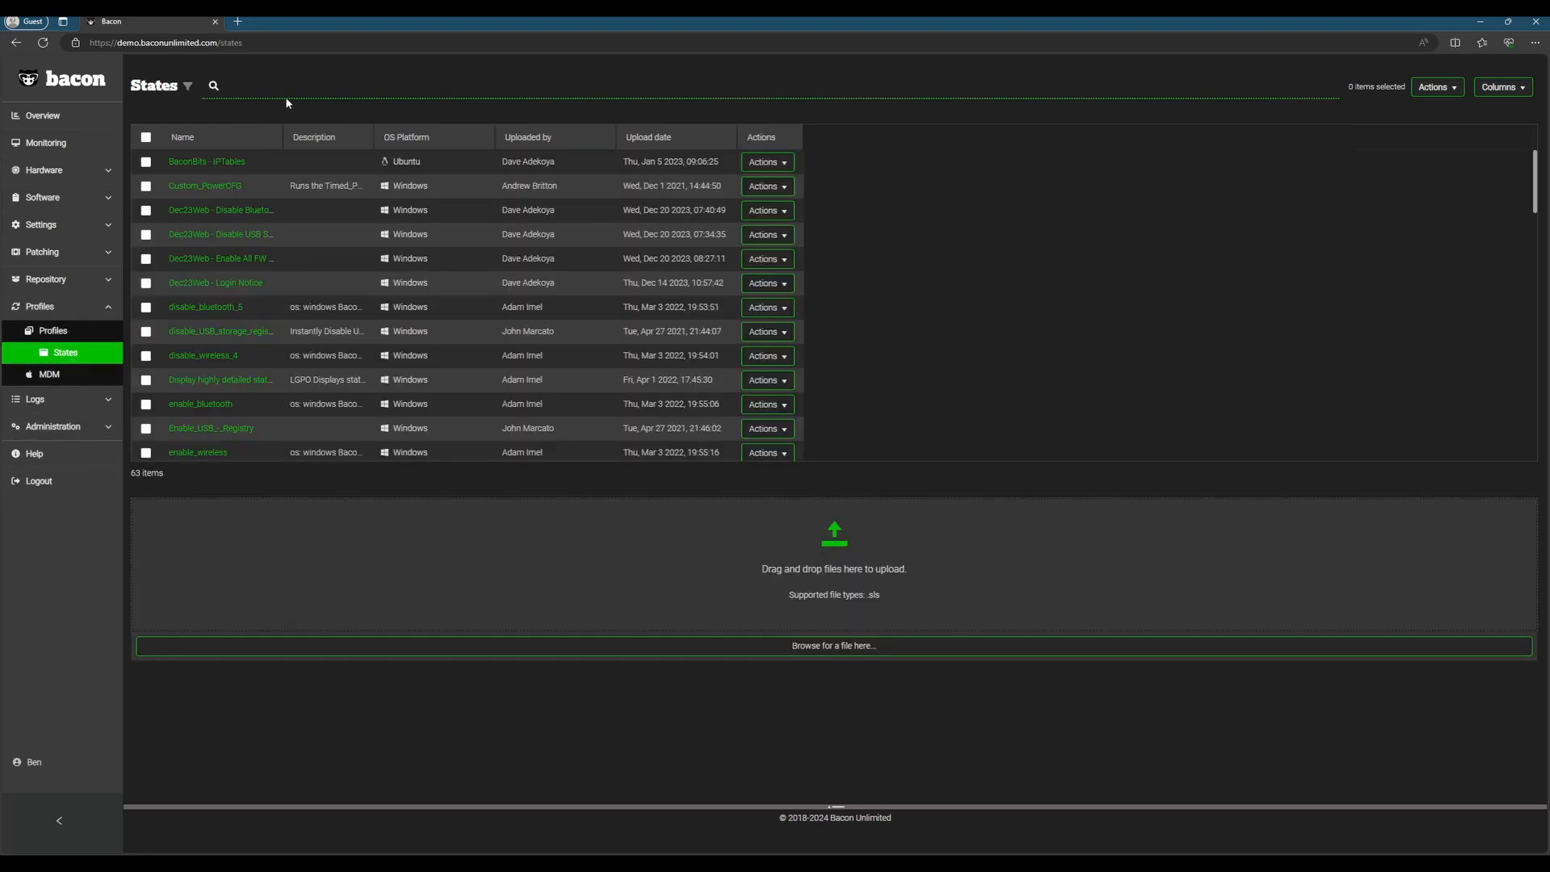
pyautogui.click(281, 90)
pyautogui.write('updaetre')
pyautogui.press('BackSpace')
pyautogui.write('er')
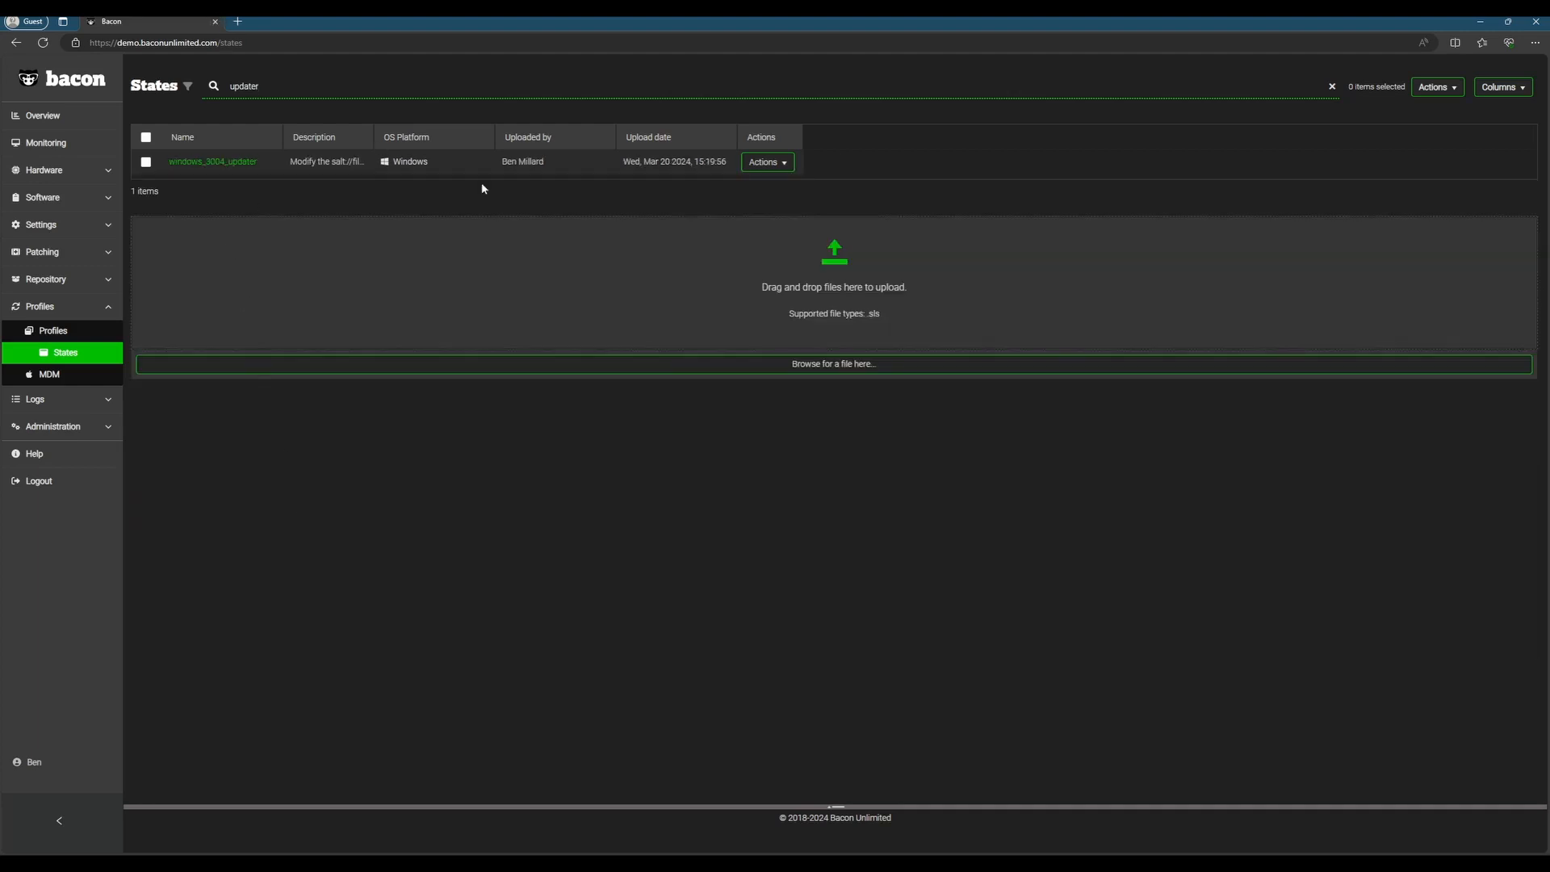
pyautogui.click(767, 162)
pyautogui.click(757, 224)
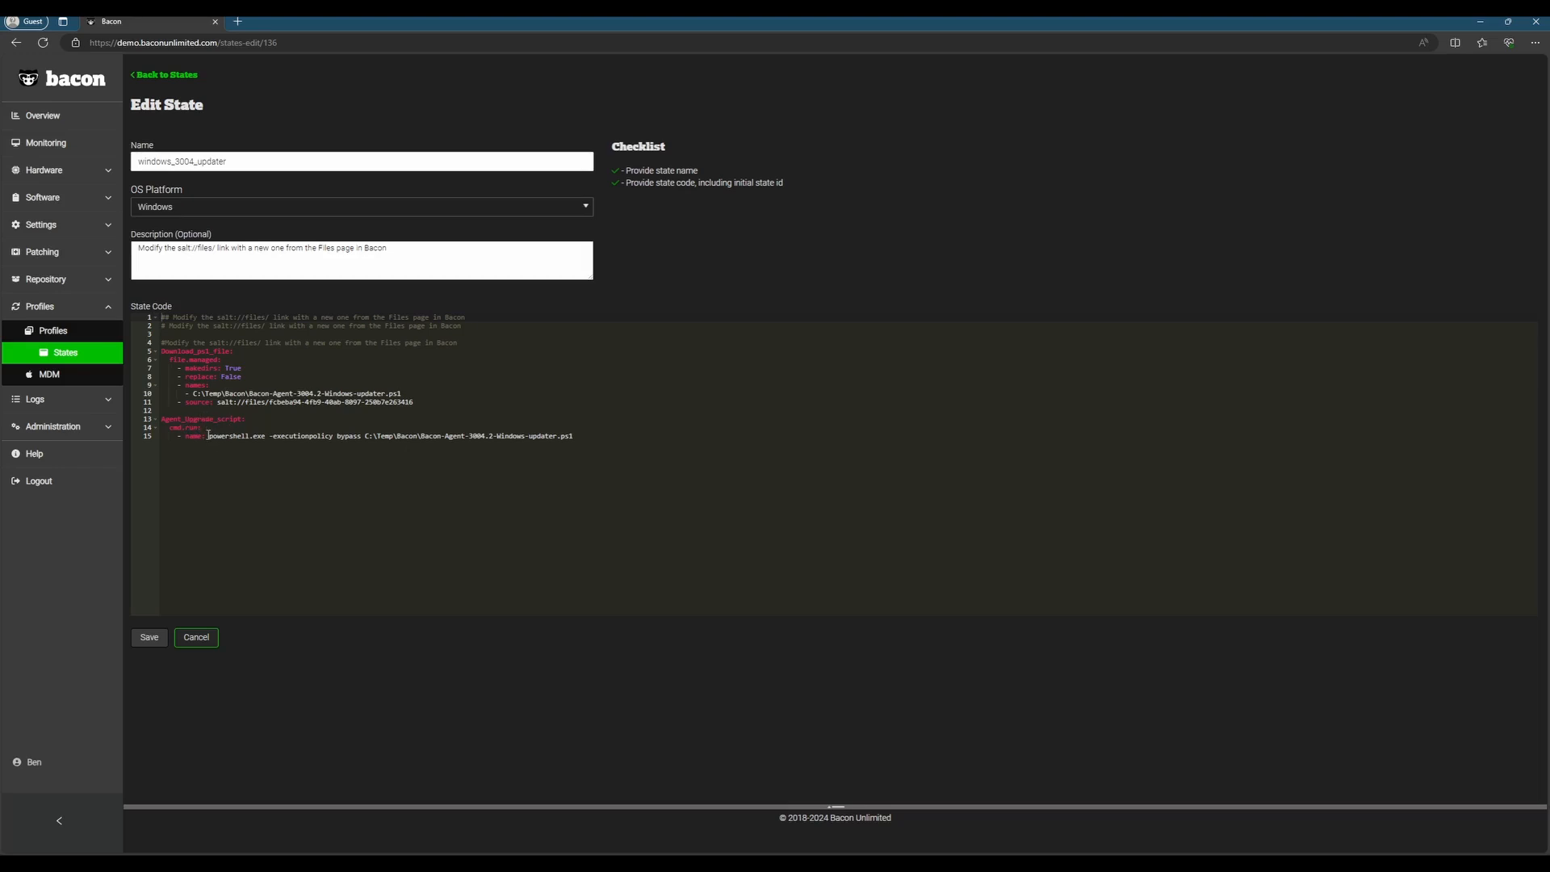
pyautogui.moveTo(208, 437); pyautogui.dragTo(270, 436)
# Promote the windows_3004_updater state to a profile named "Windows 3004 Updater" and save it
pyautogui.click(767, 162)
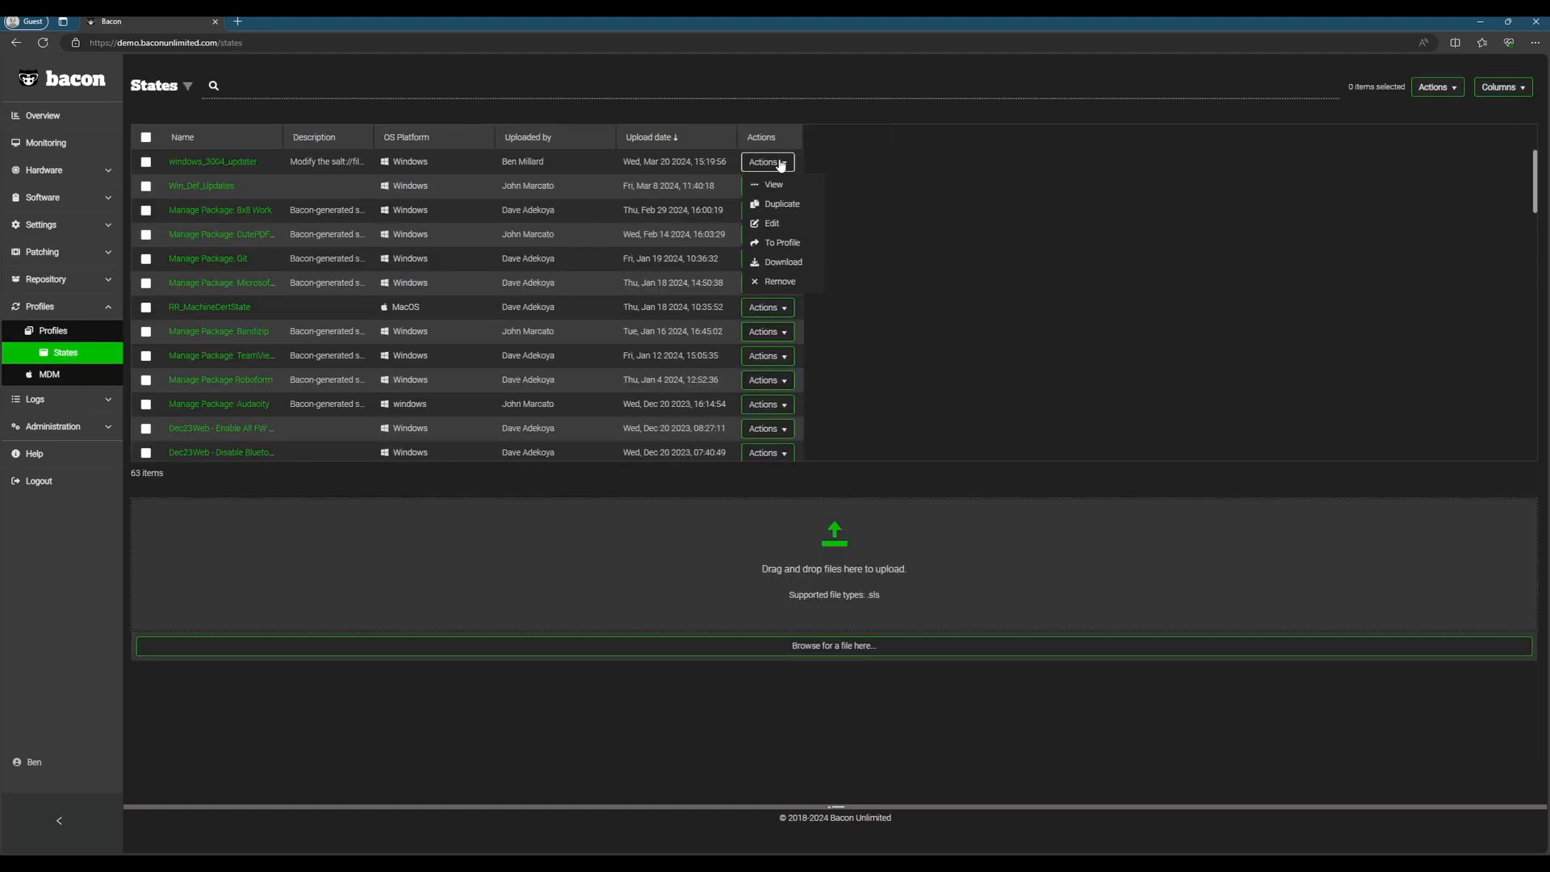
pyautogui.click(774, 243)
pyautogui.click(275, 162)
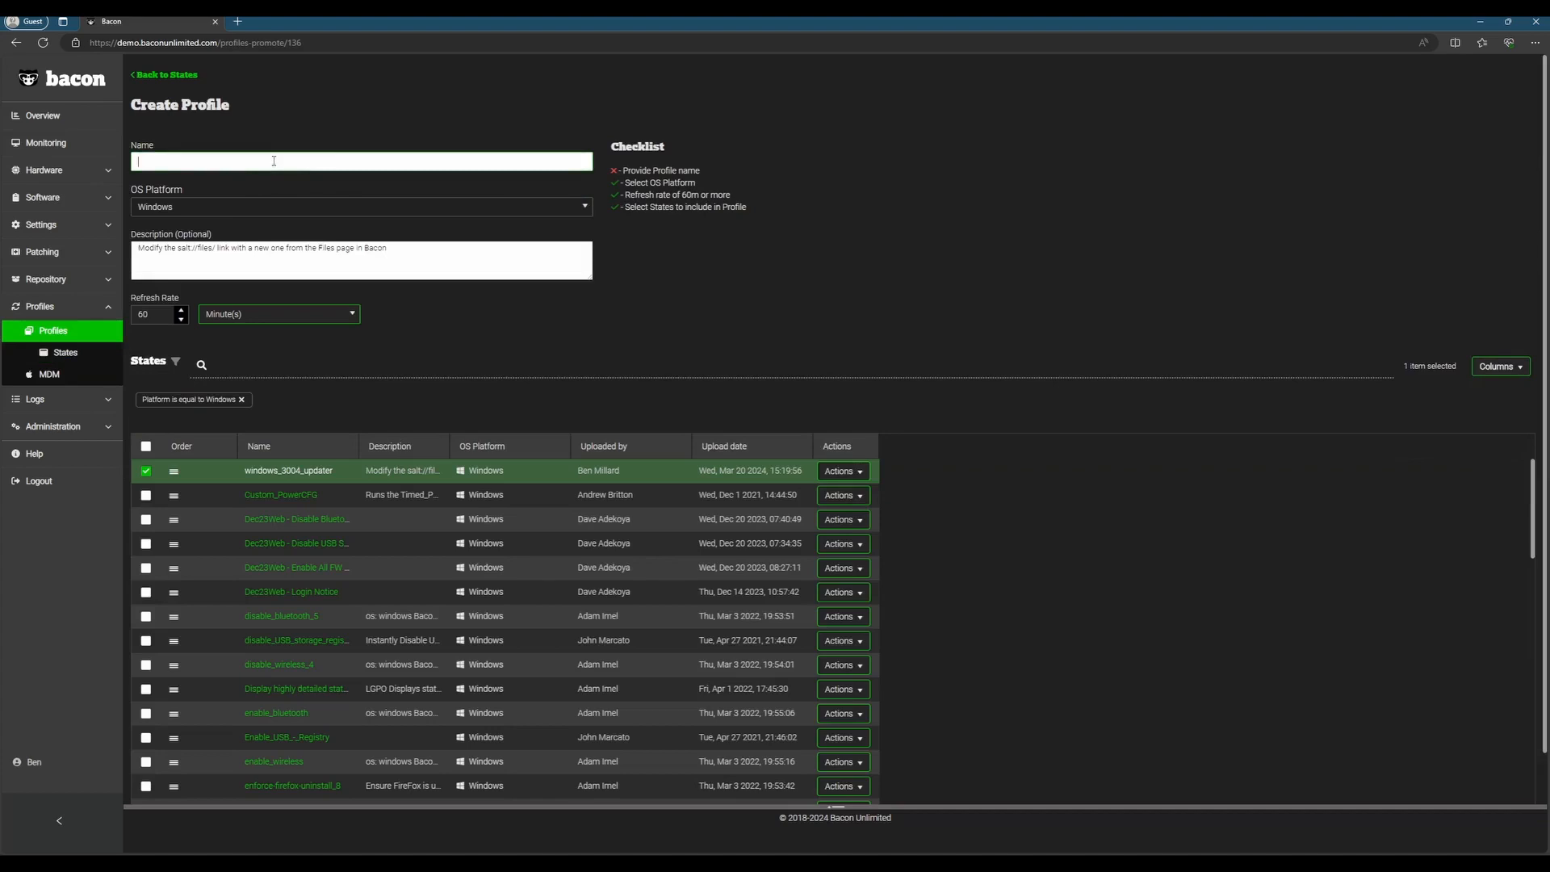
pyautogui.write('Windows 3004 Updatyer')
pyautogui.click(140, 254)
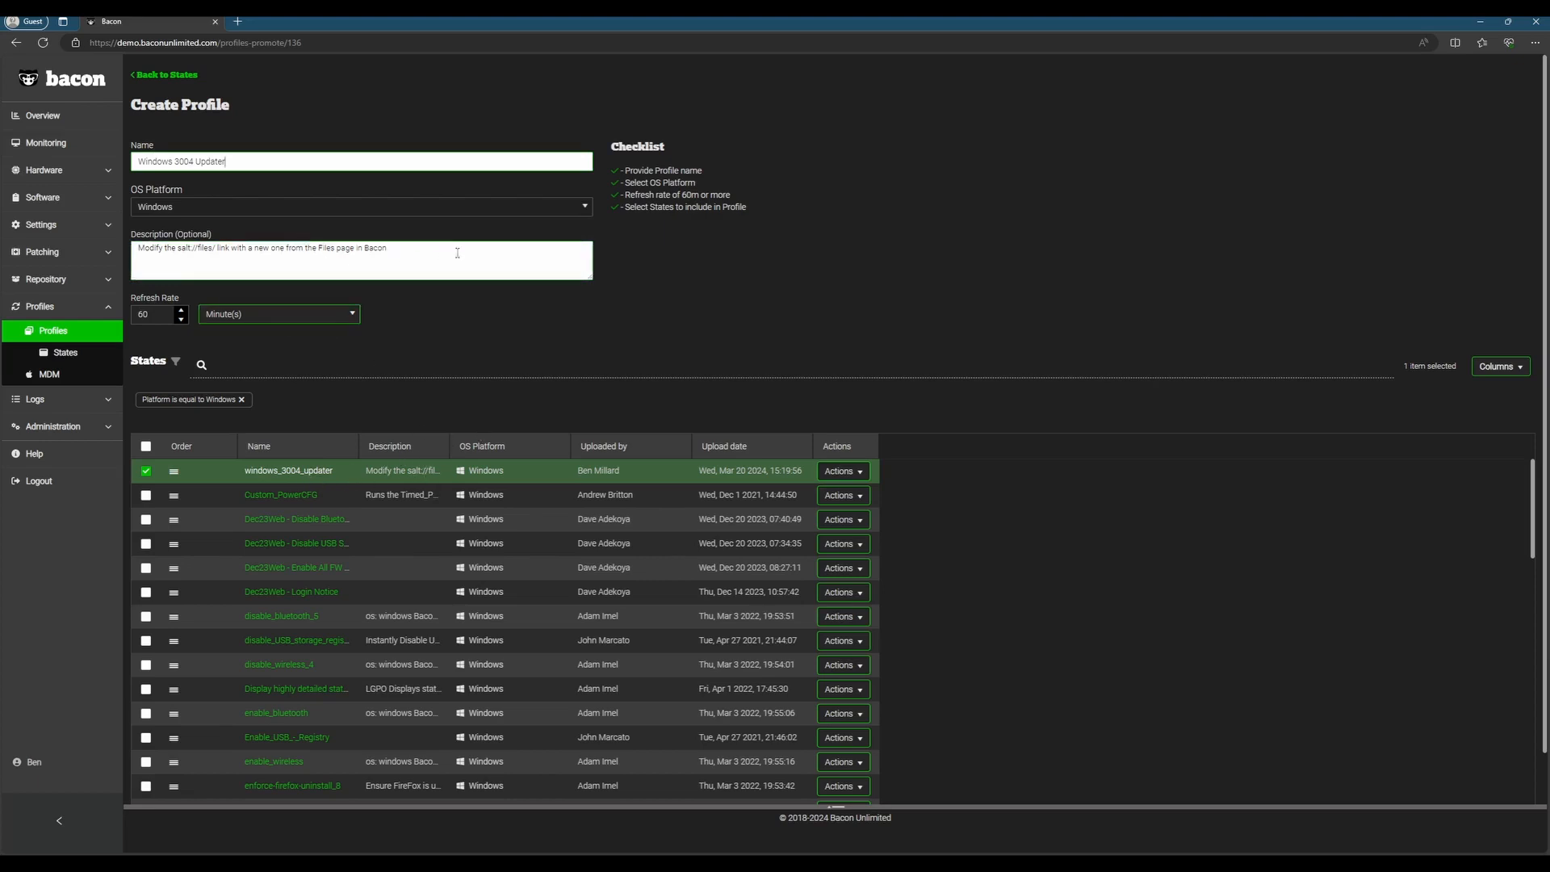
pyautogui.moveTo(413, 249); pyautogui.dragTo(138, 253)
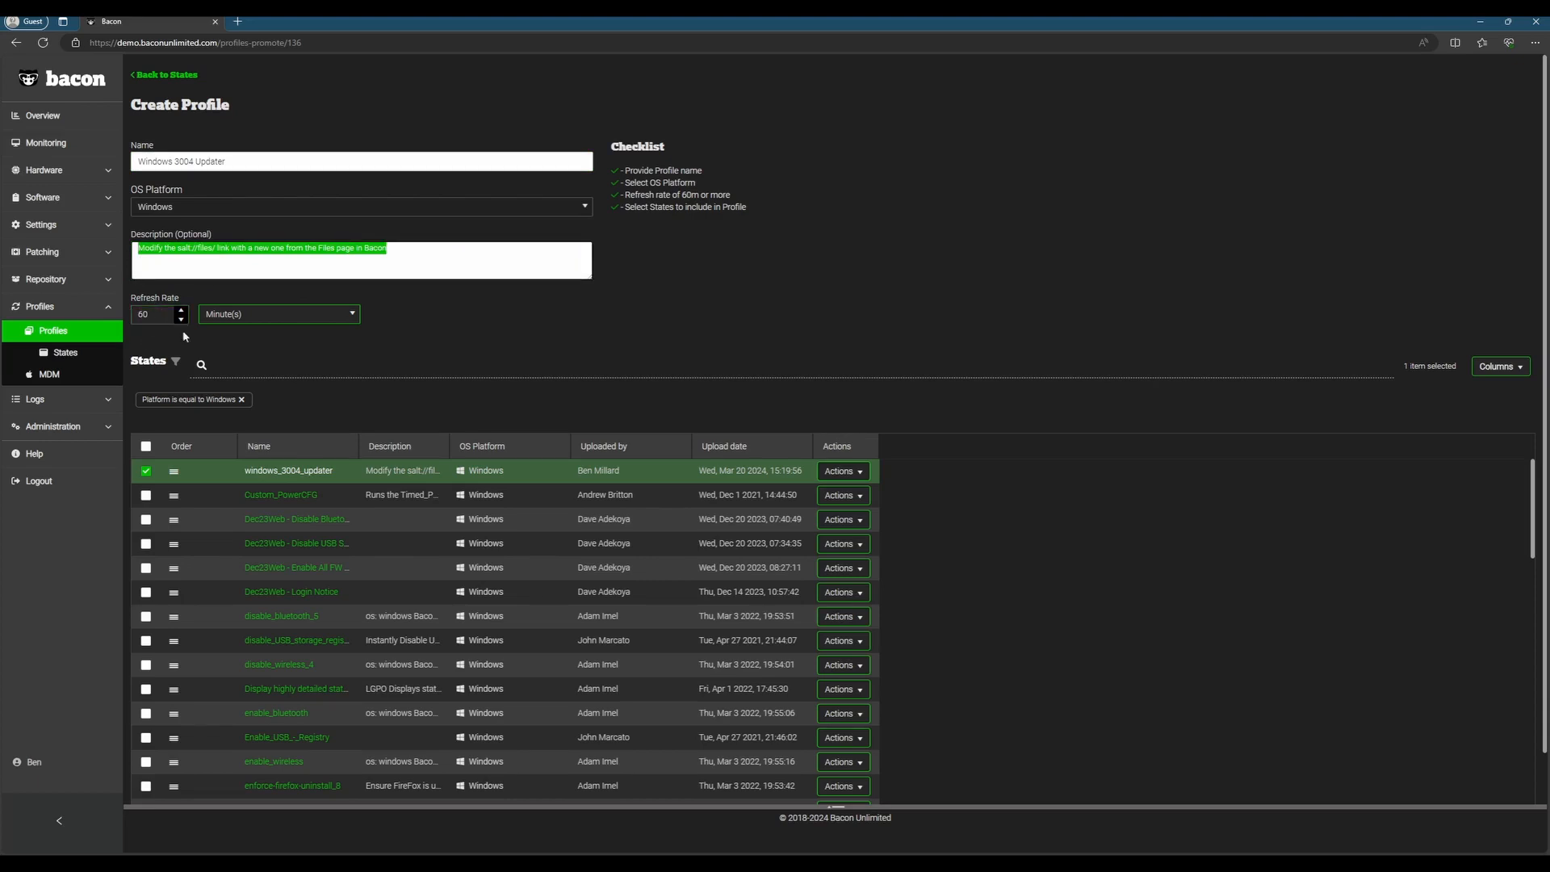
pyautogui.scroll(-1, 325, 402)
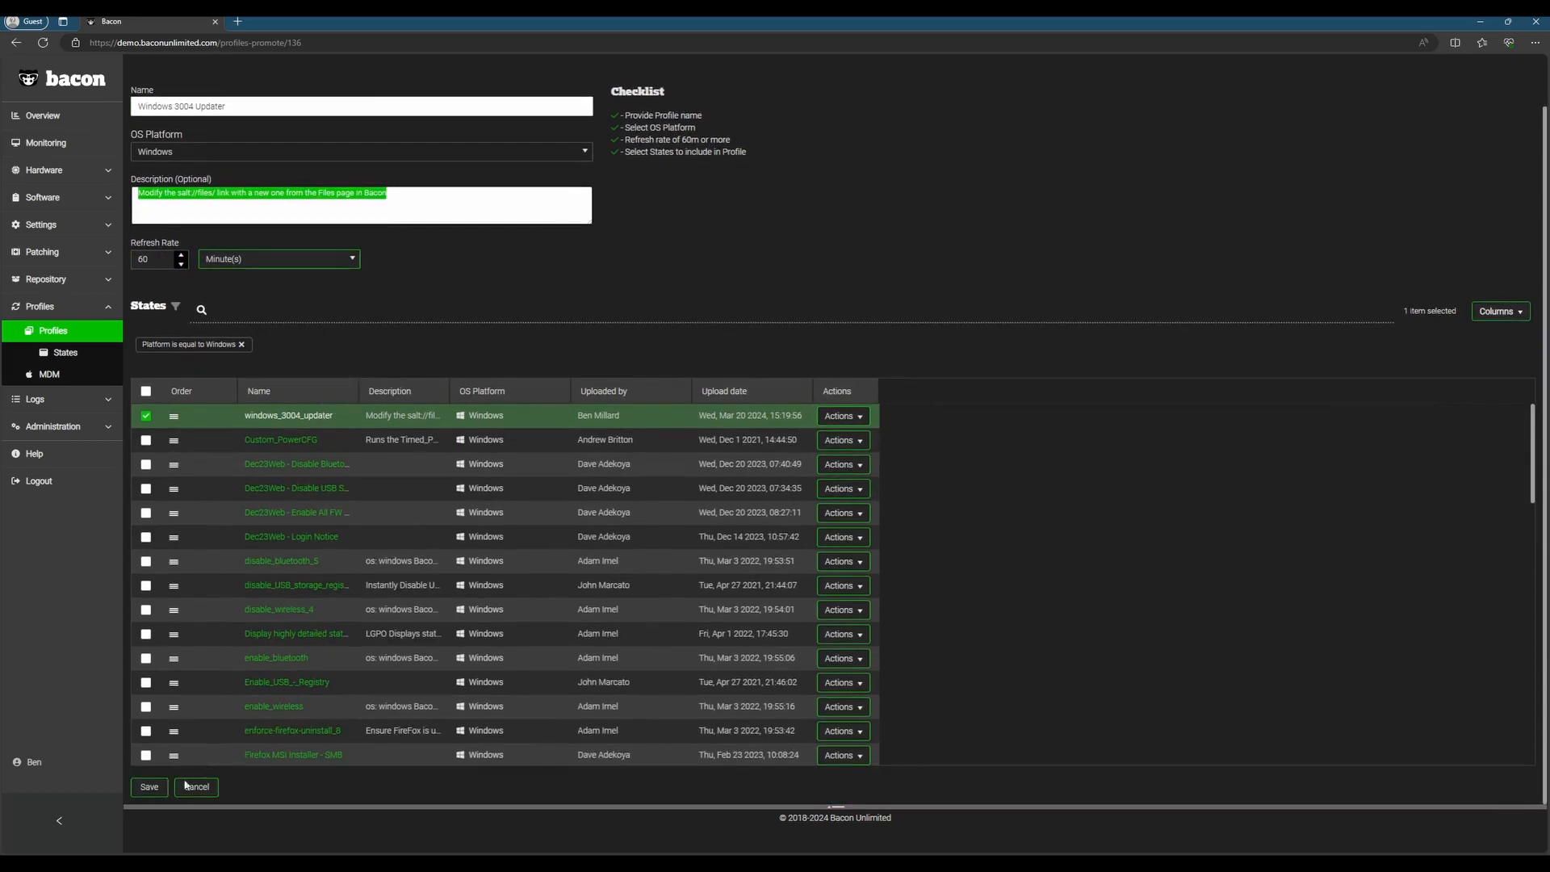
pyautogui.click(149, 788)
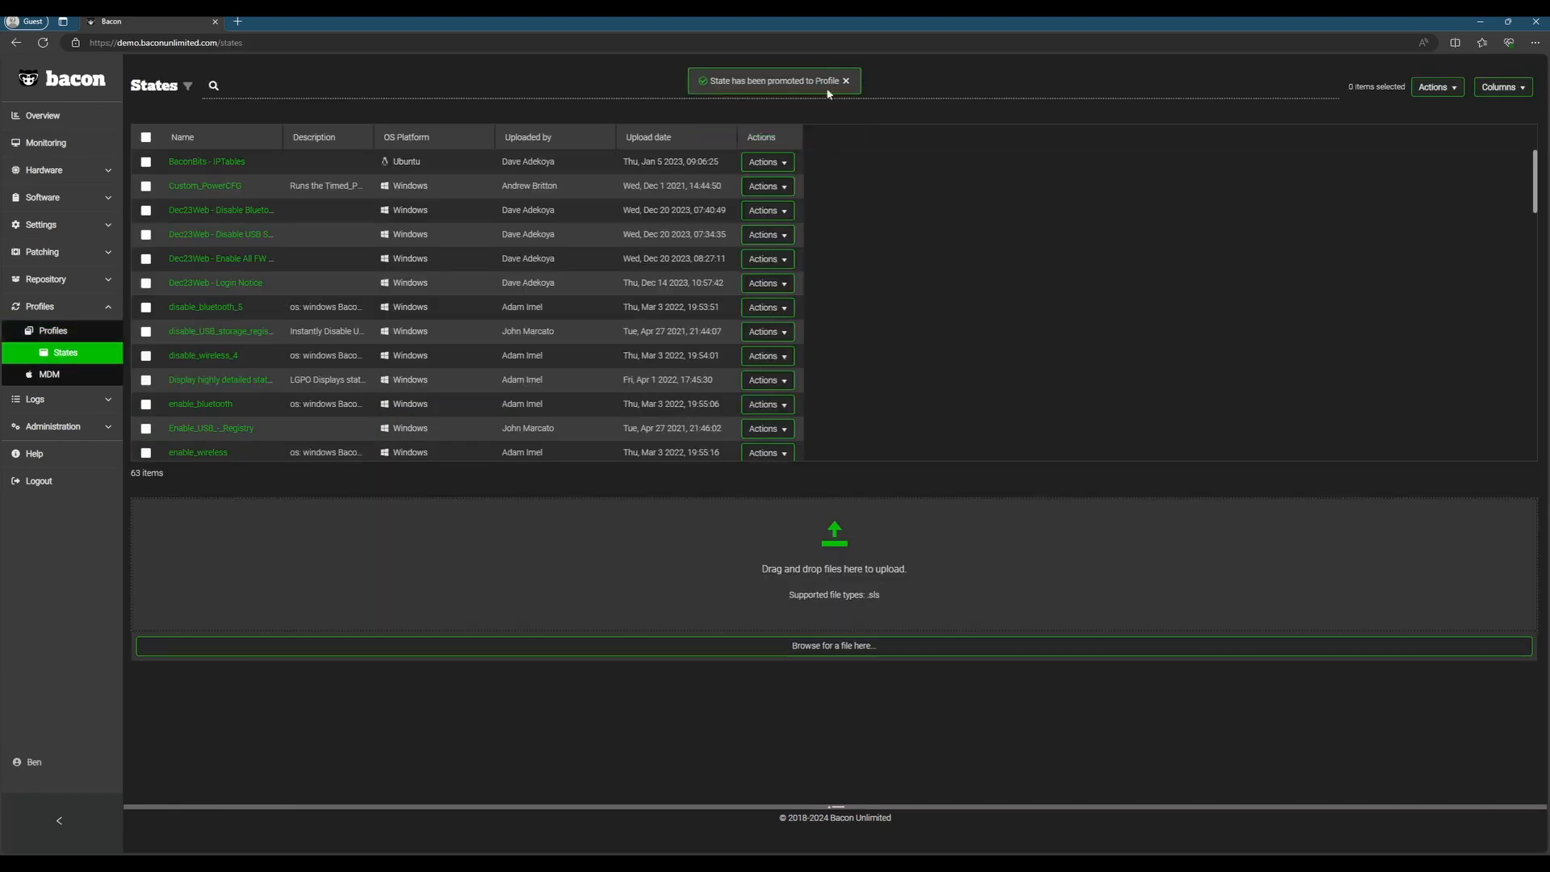
# Open the deployment page for the Windows 3004 Updater profile
pyautogui.click(73, 333)
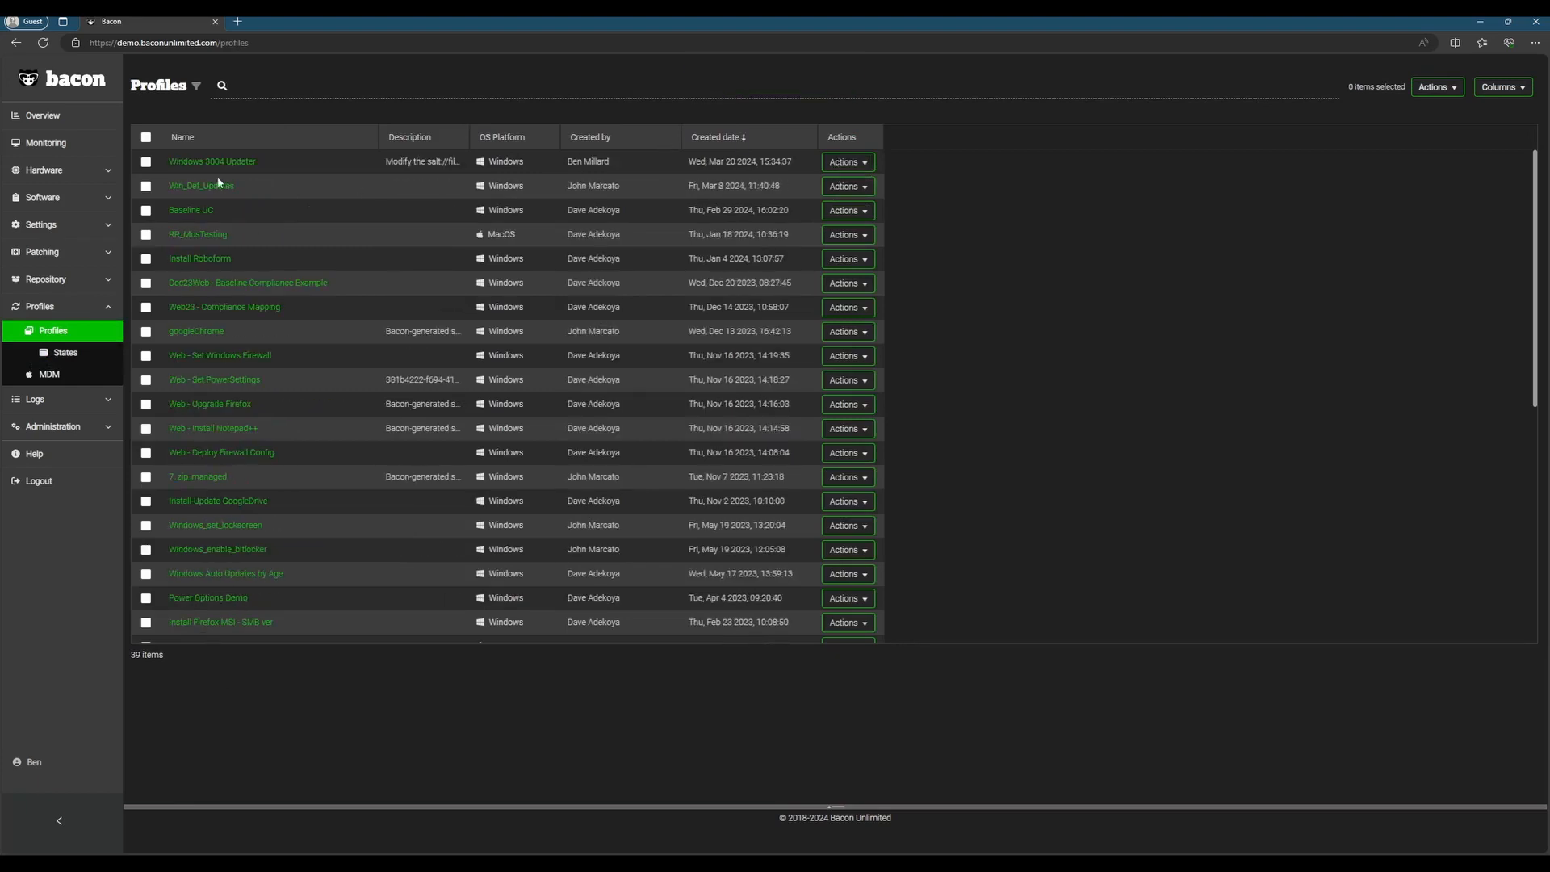
pyautogui.click(866, 162)
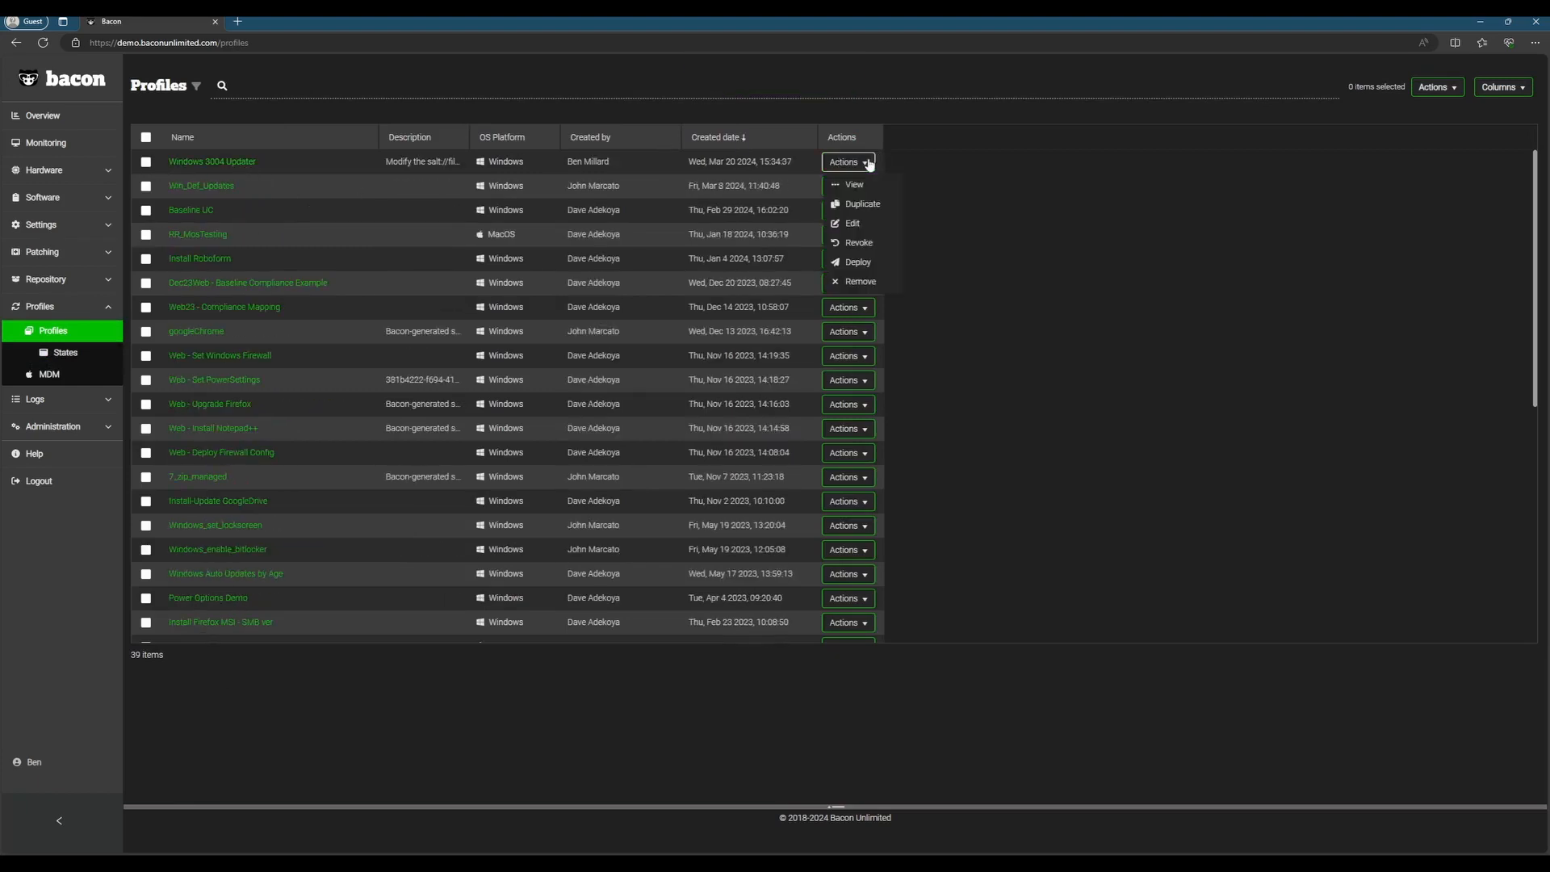
pyautogui.click(874, 273)
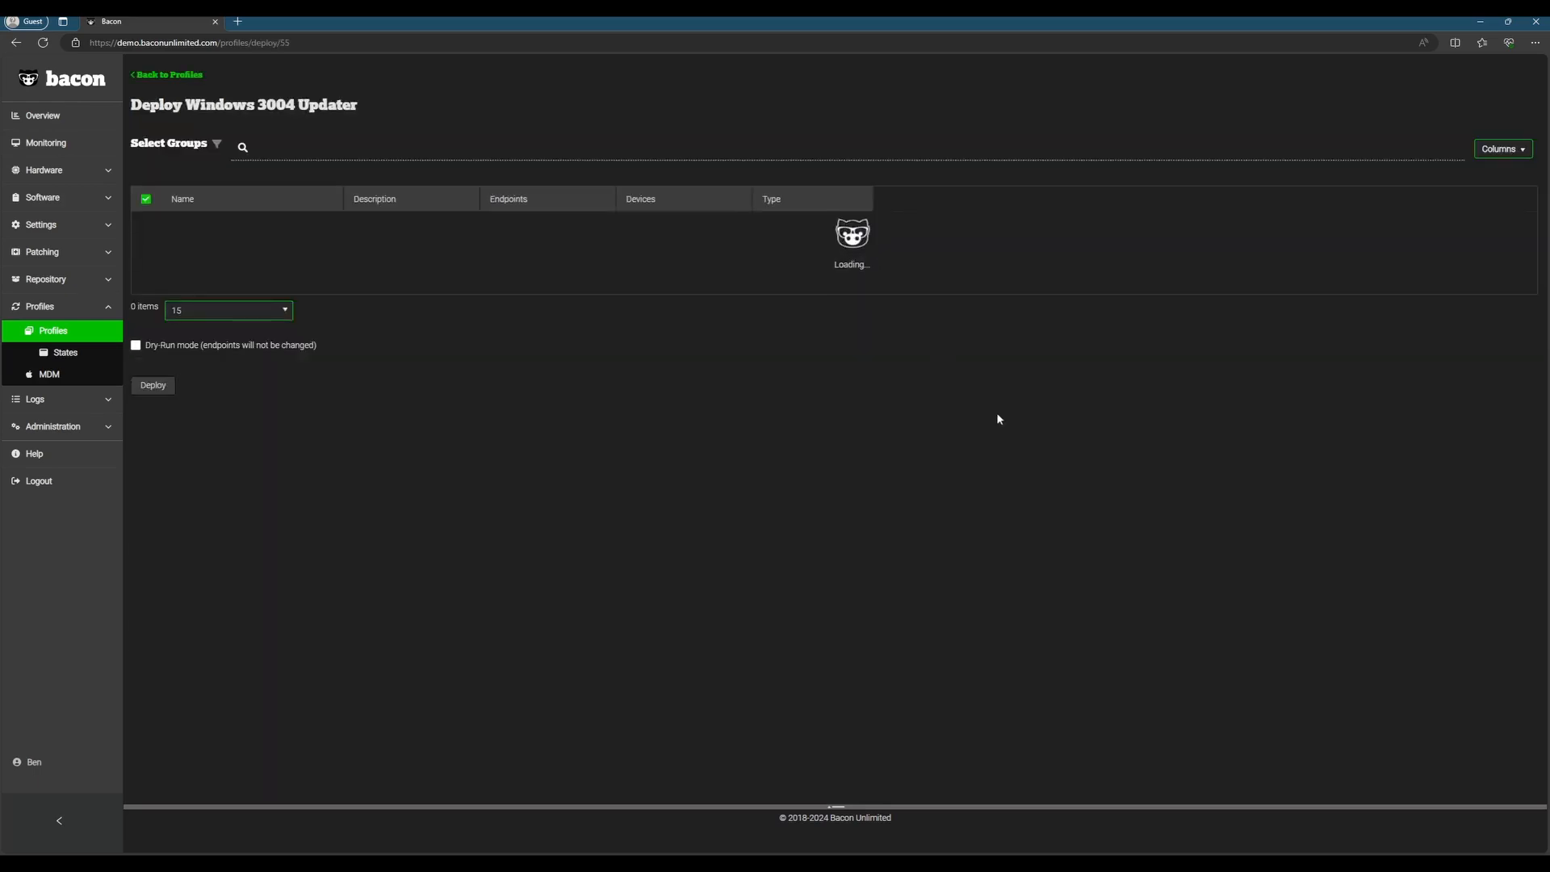
# Find the NeedsAgentUpgrade group among the deployment groups, check its description and open its details
pyautogui.scroll(-1, 399, 429)
pyautogui.scroll(-10, 399, 429)
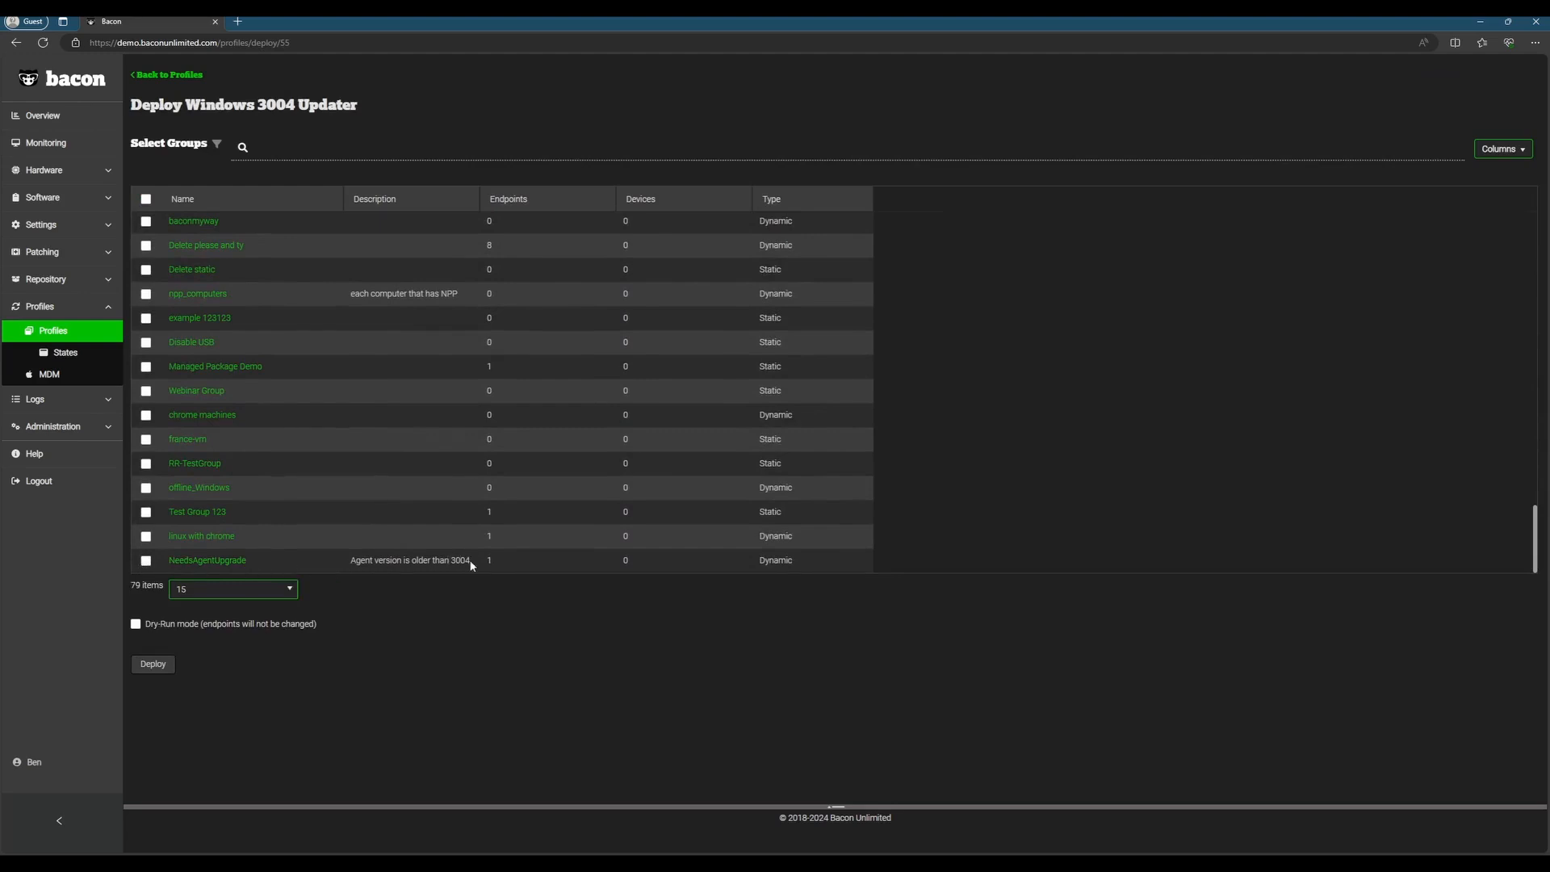
pyautogui.moveTo(471, 563); pyautogui.dragTo(322, 561)
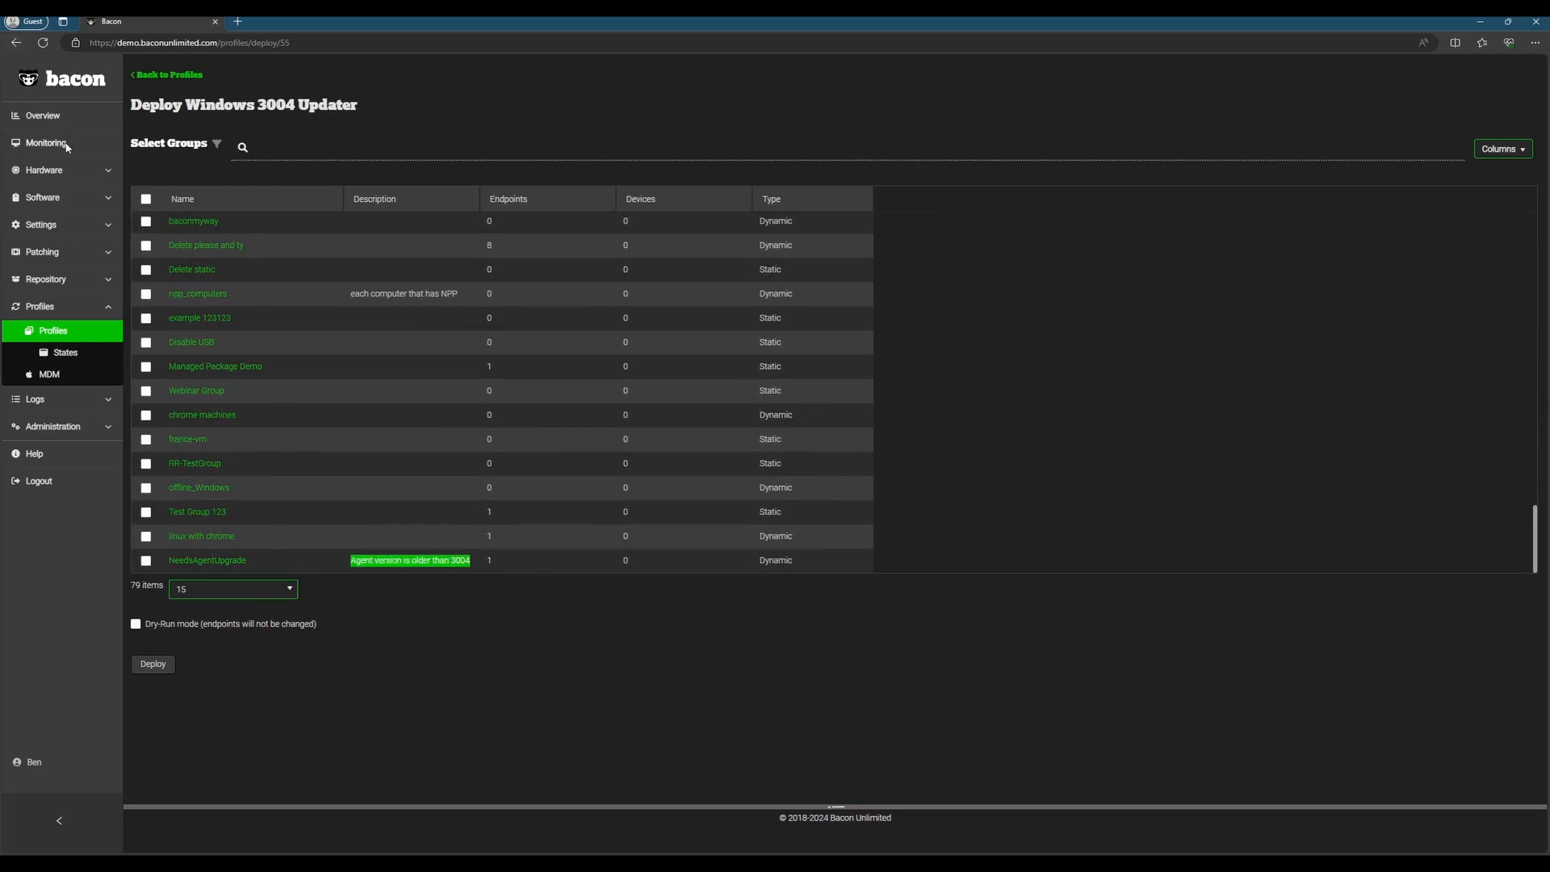
pyautogui.click(71, 171)
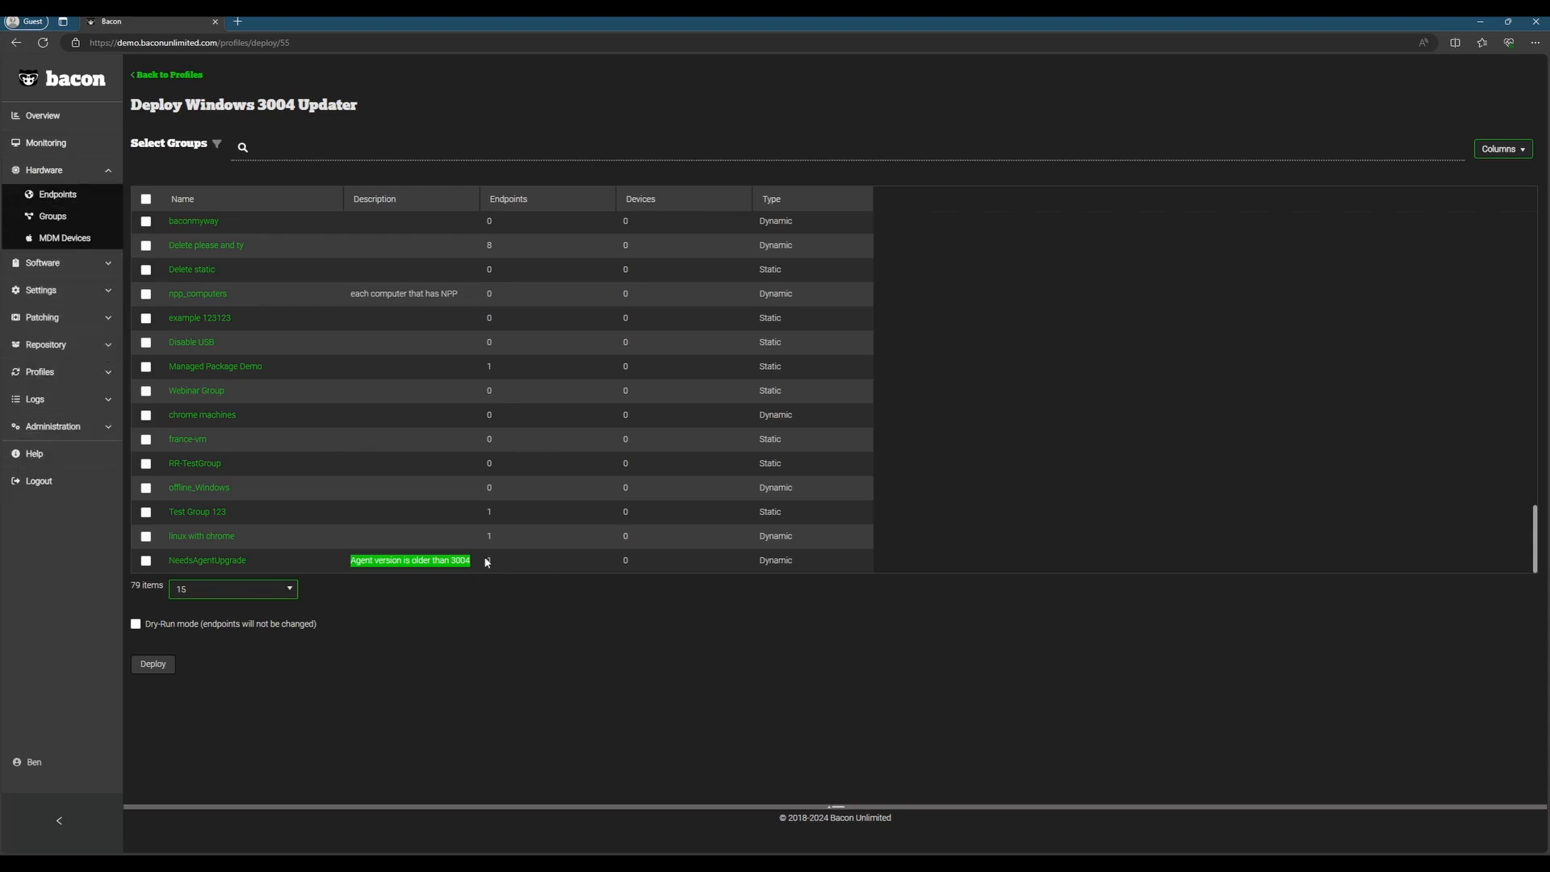
pyautogui.click(231, 562)
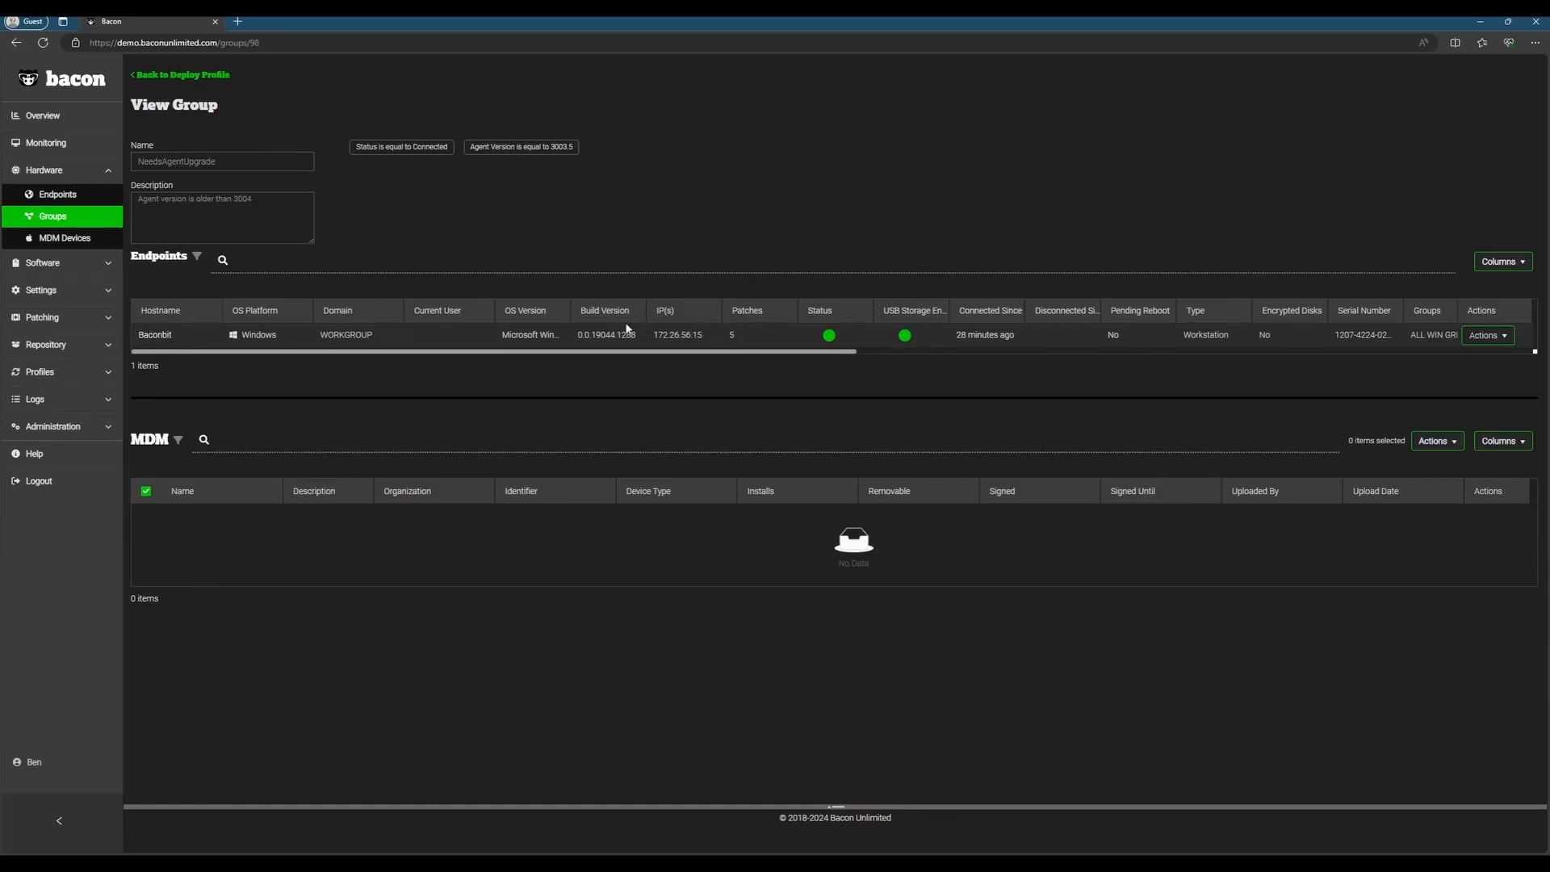
# Return to the Windows 3004 Updater deployment page and deploy the profile to the NeedsAgentUpgrade group
pyautogui.click(206, 75)
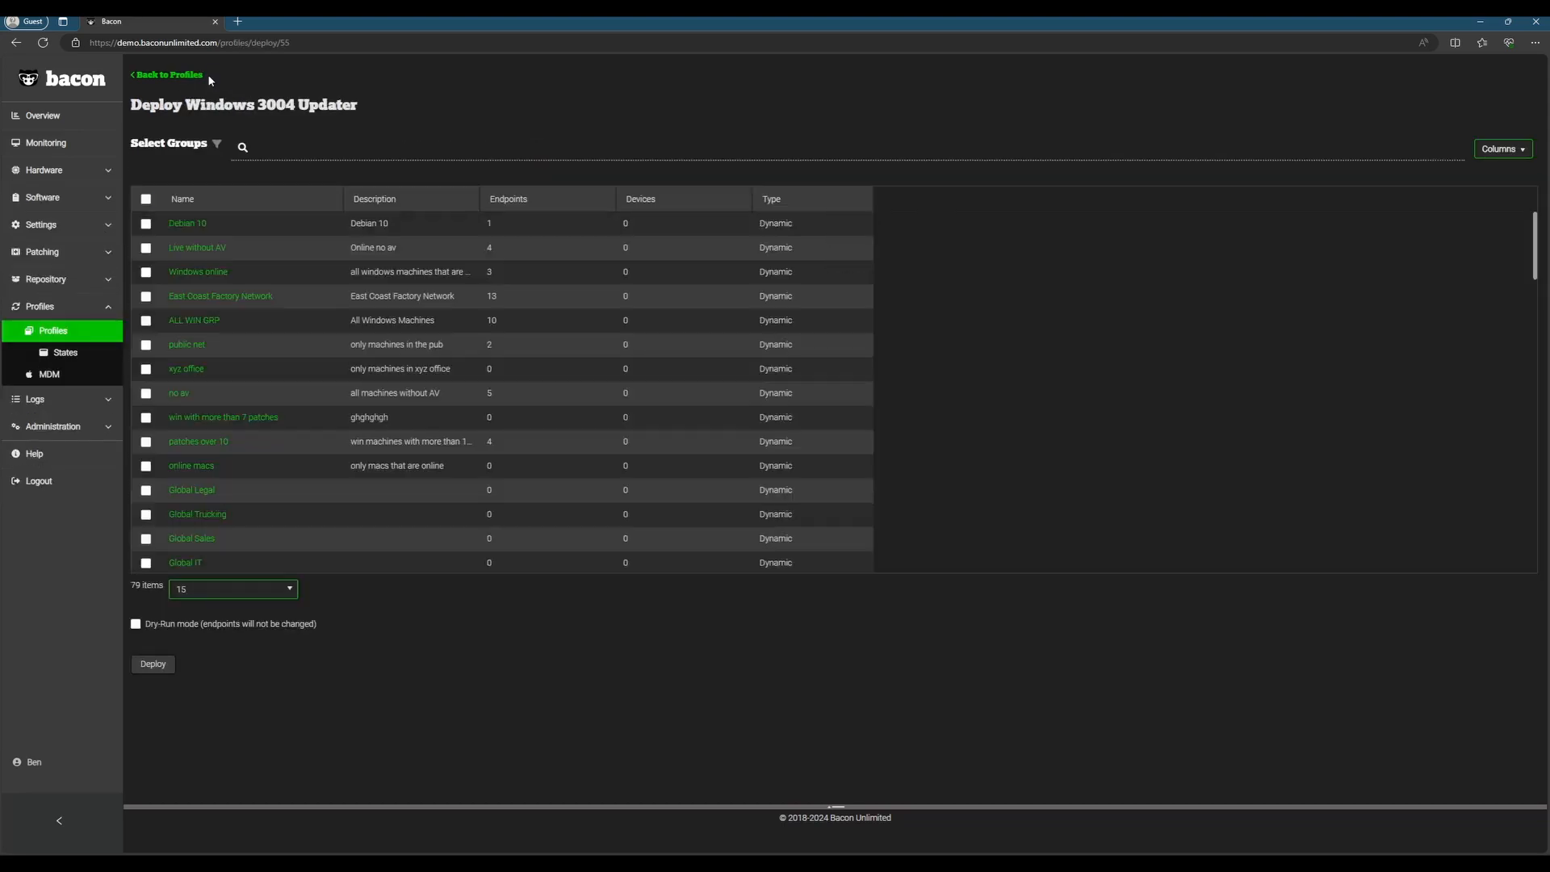
pyautogui.scroll(-15, 195, 520)
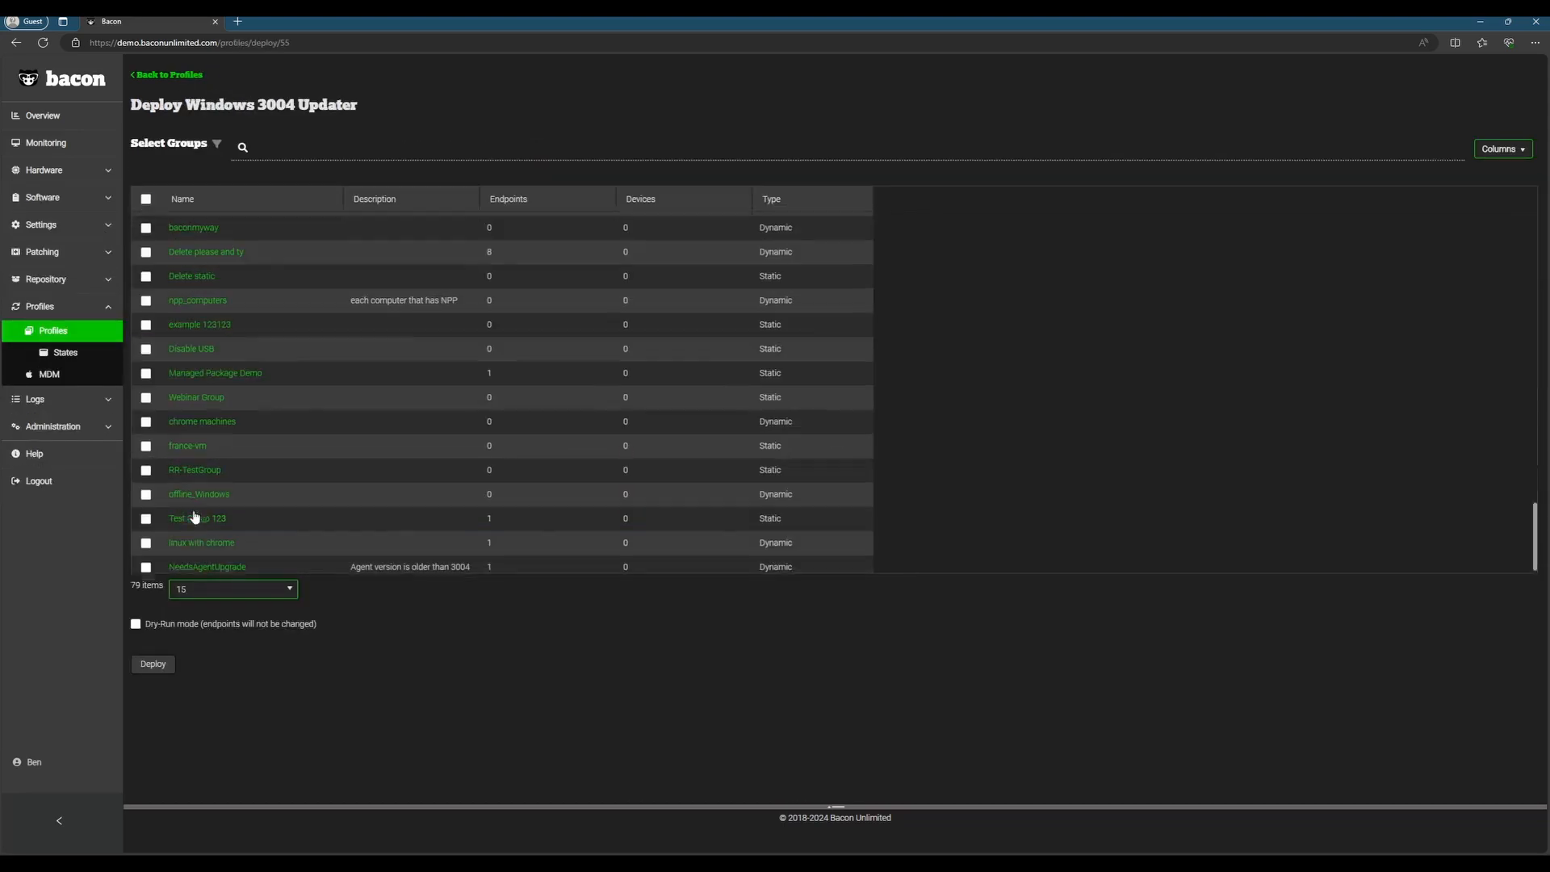
pyautogui.click(145, 563)
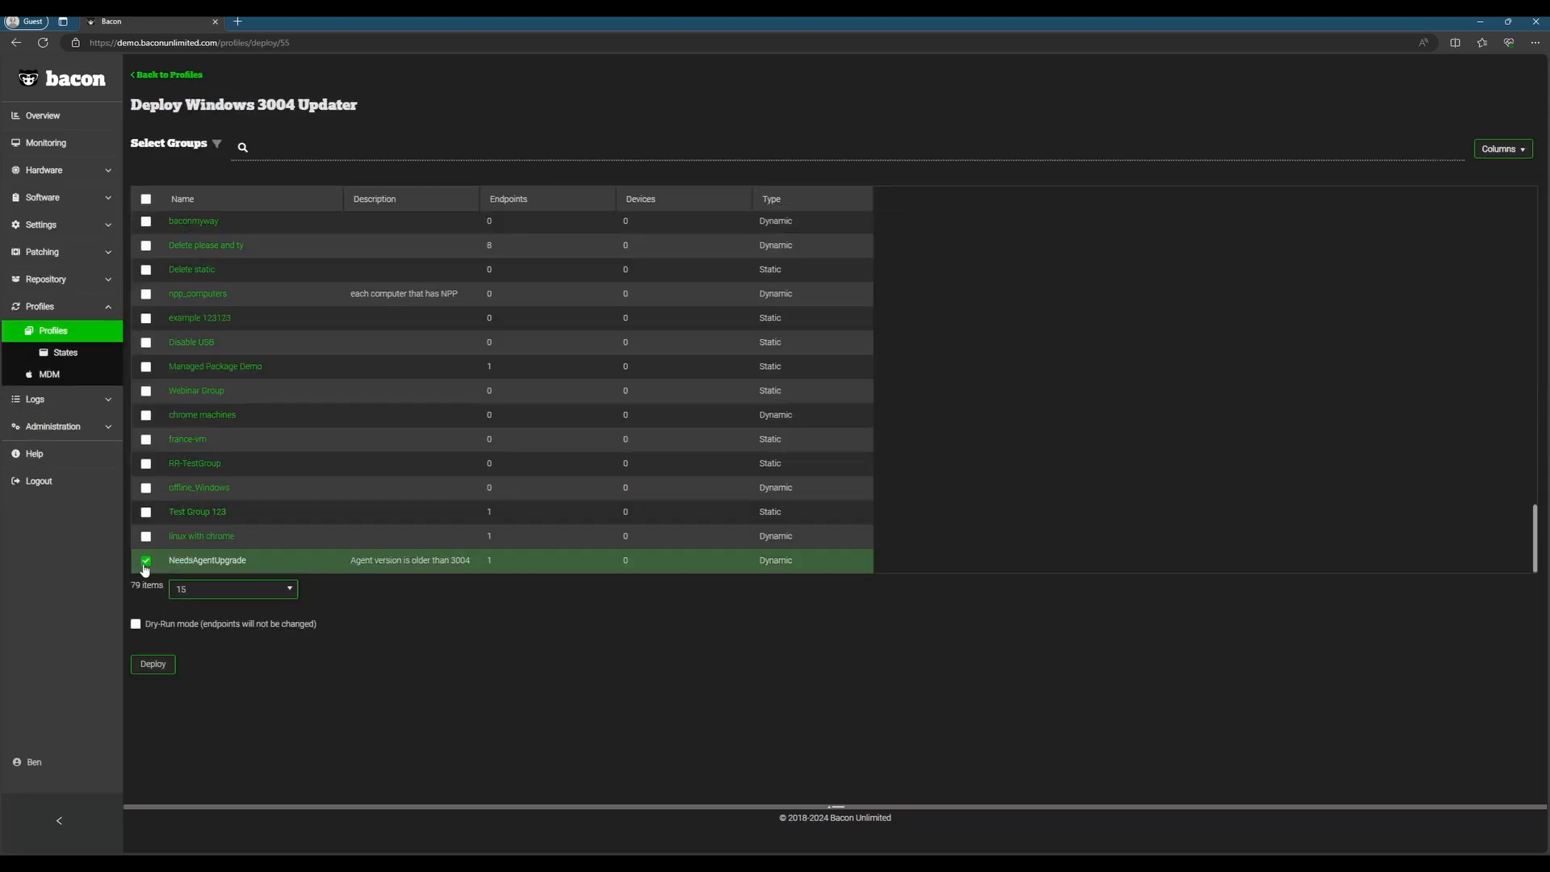
pyautogui.click(161, 664)
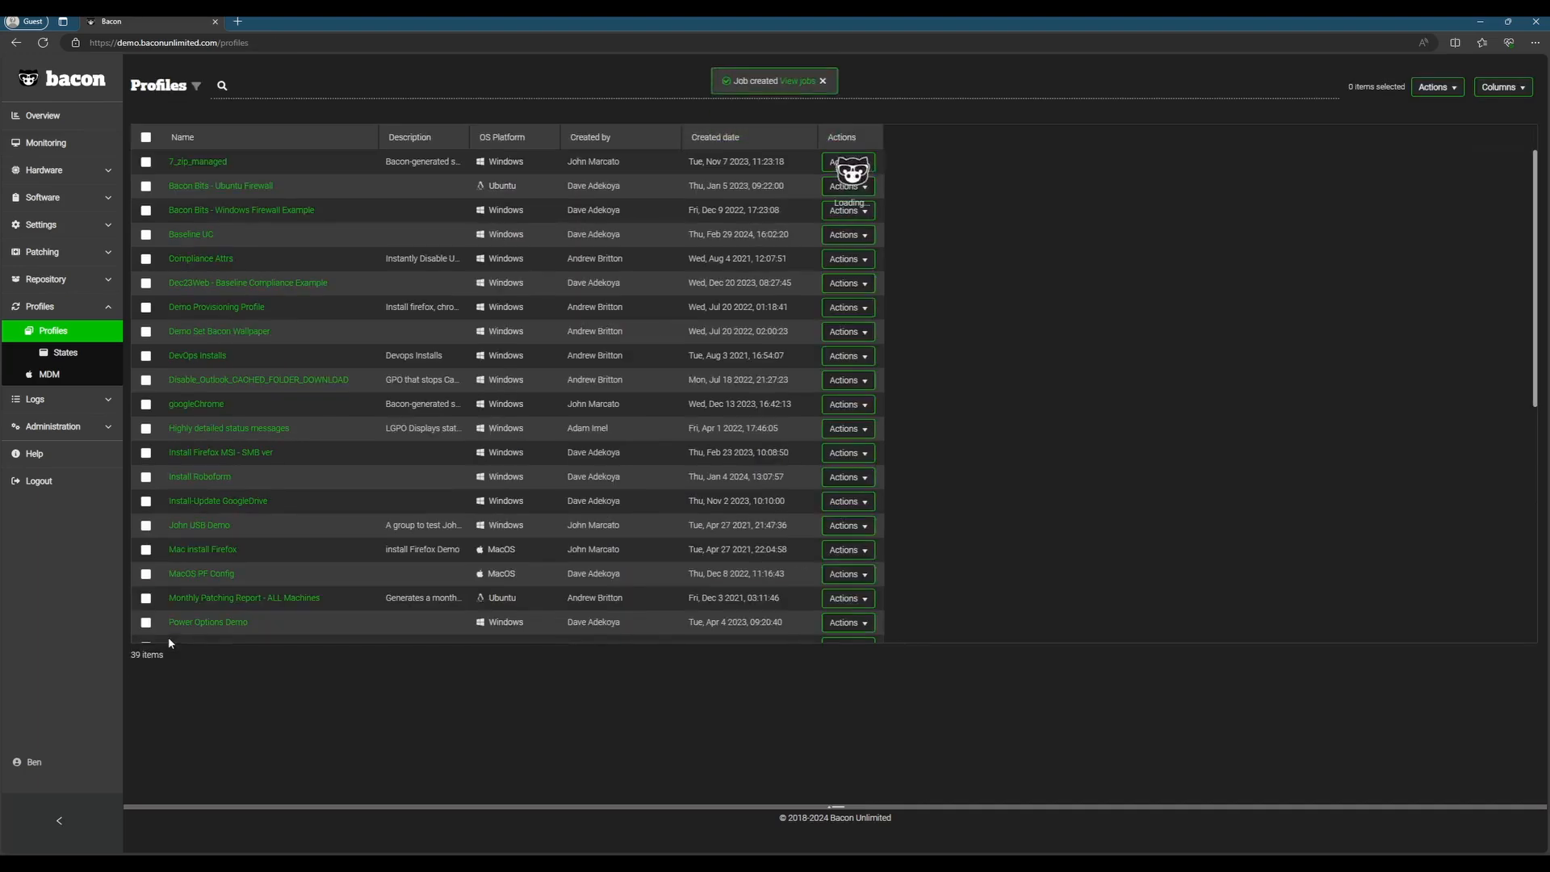
# Open the Windows 3004 Updater deployment job from the jobs log and read the Agent_Upgrade_script output in its task log
pyautogui.click(800, 81)
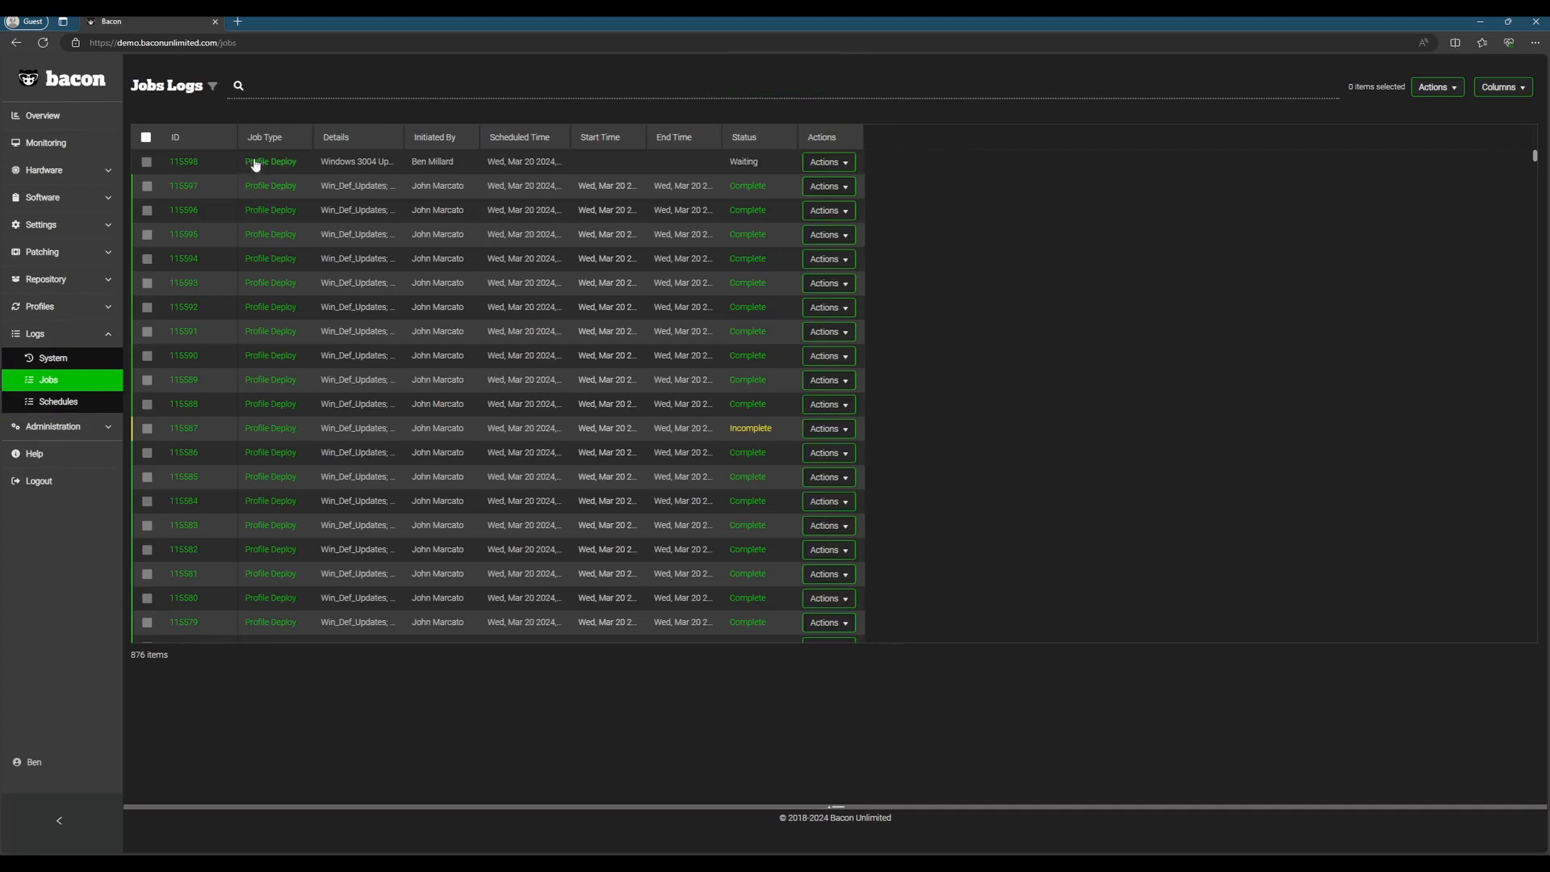
pyautogui.click(256, 160)
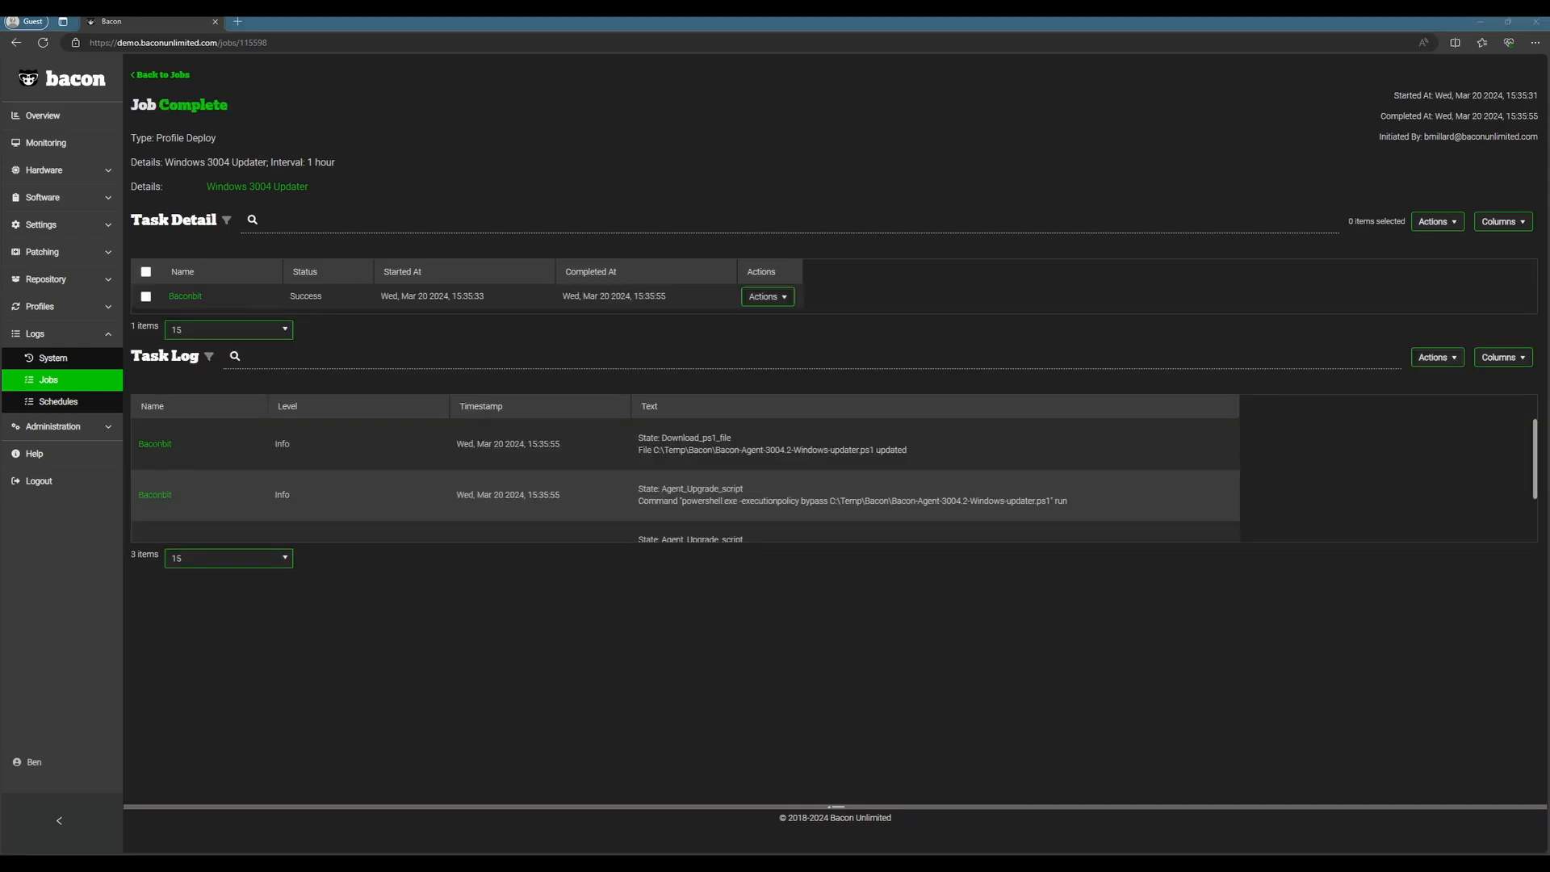
pyautogui.scroll(-1, 685, 480)
pyautogui.scroll(-1, 685, 480)
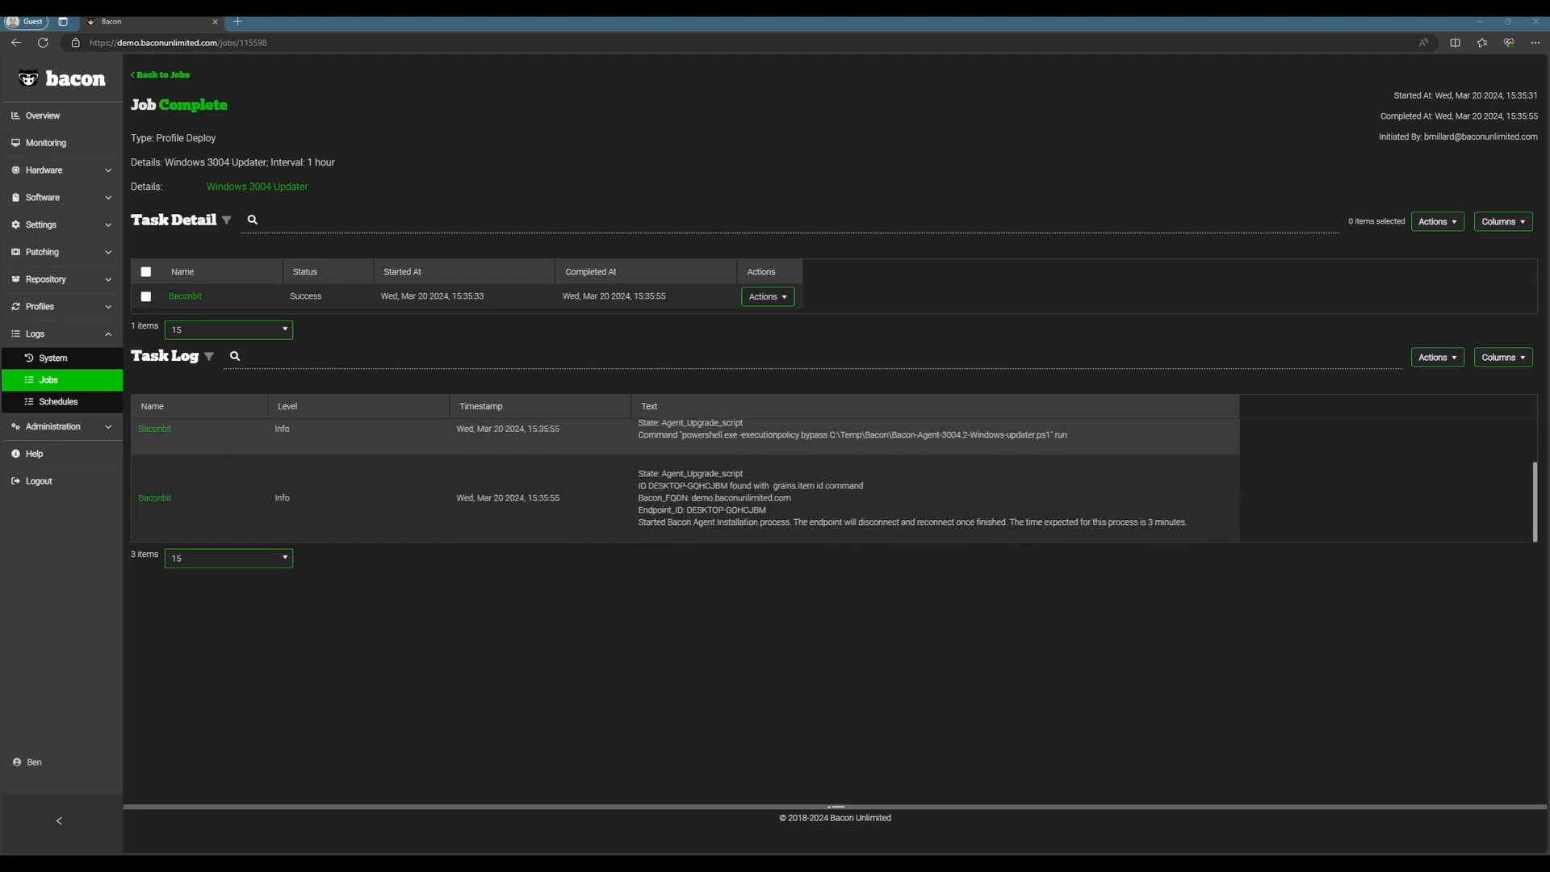
pyautogui.moveTo(792, 522); pyautogui.dragTo(1170, 533)
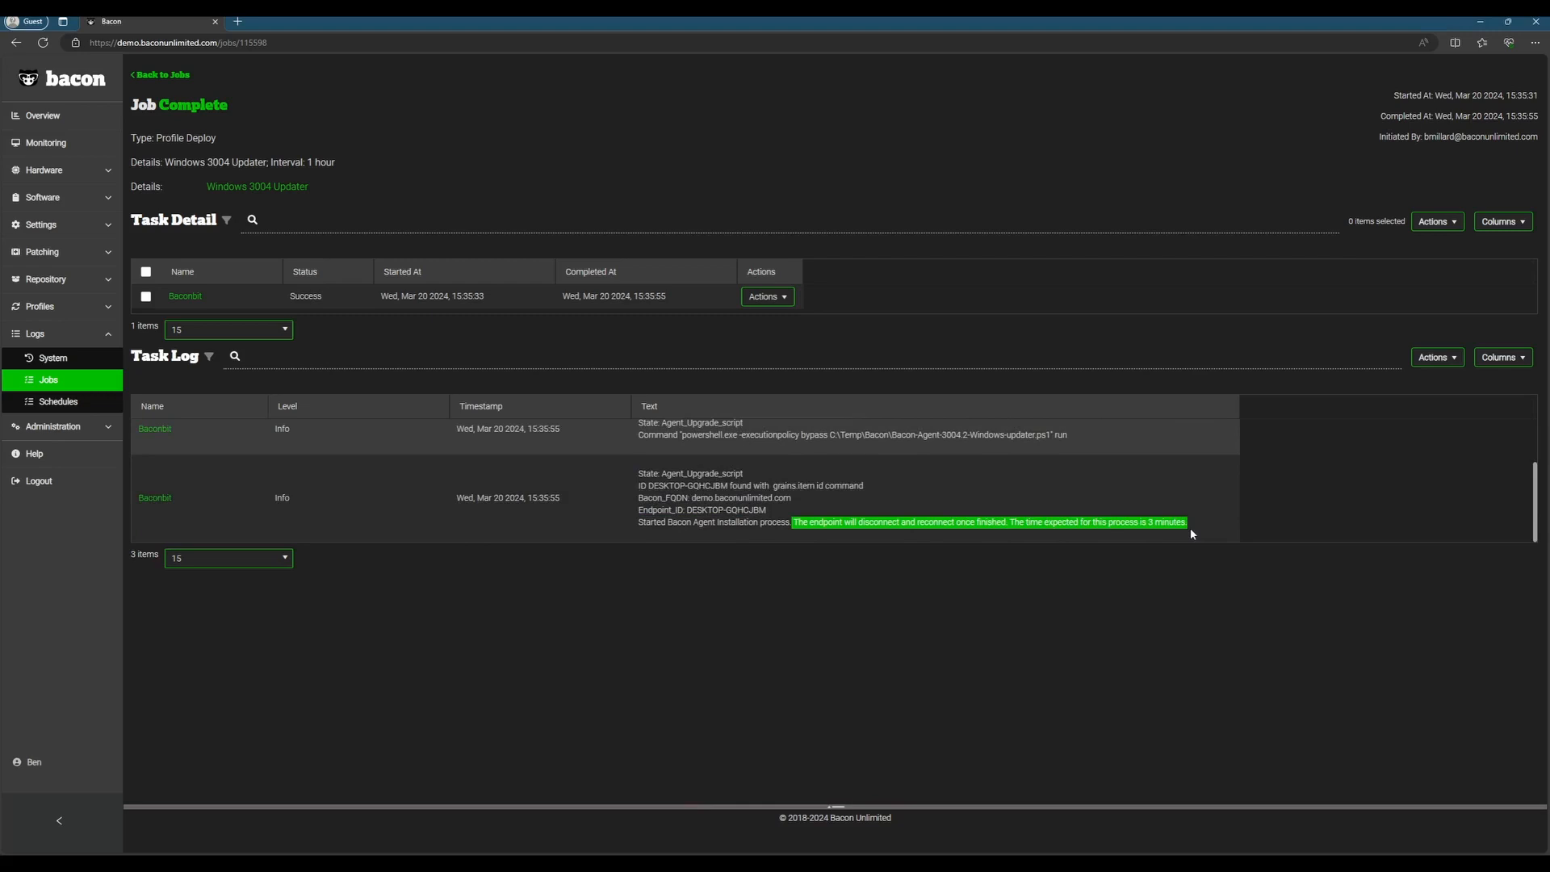
pyautogui.click(1127, 527)
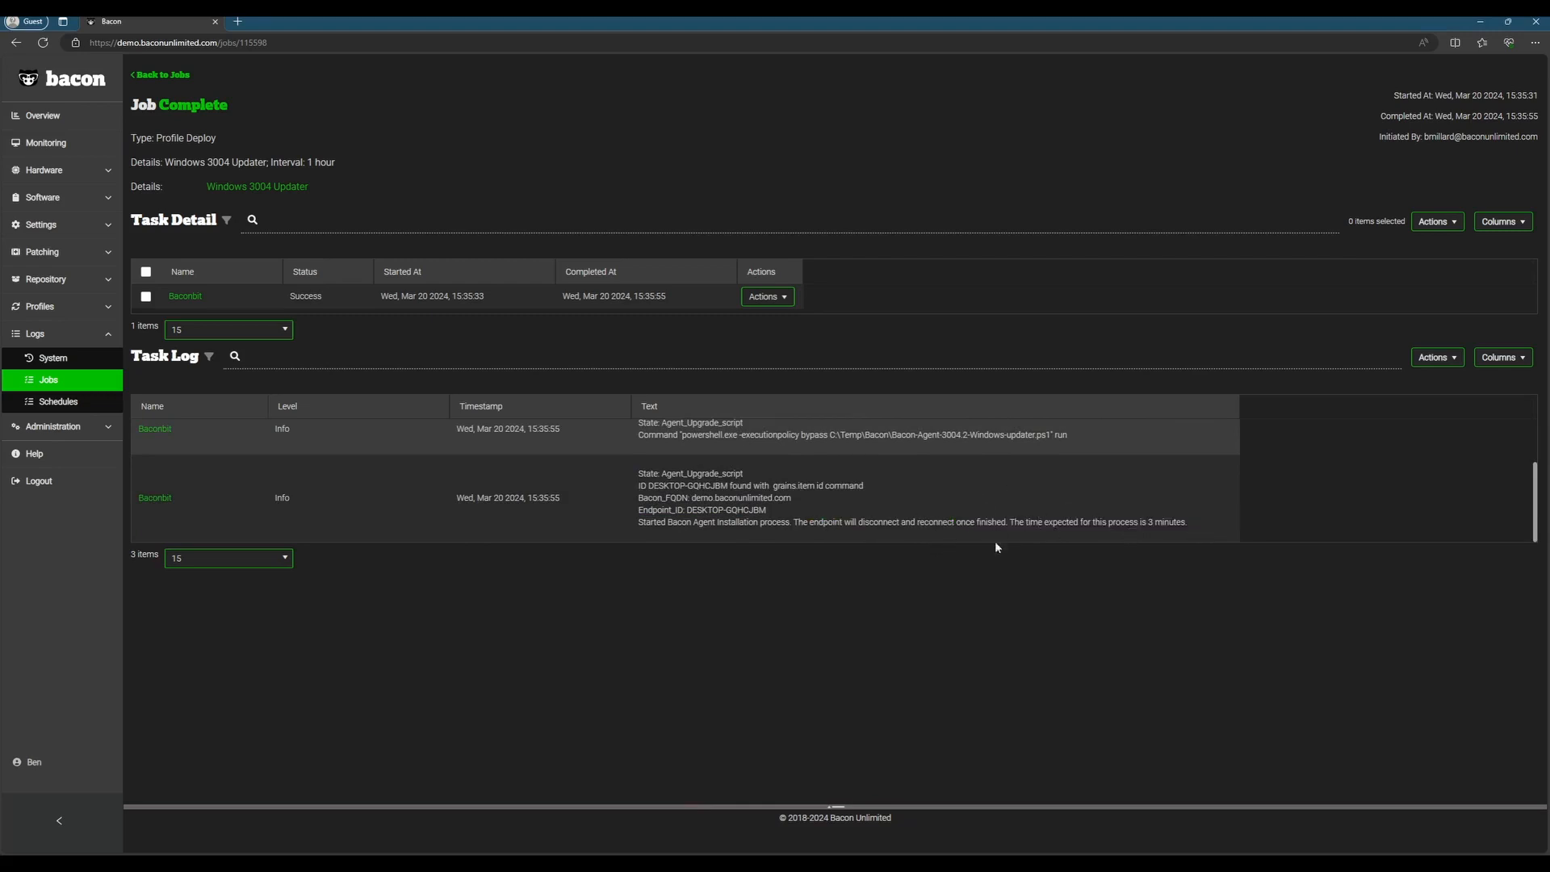
pyautogui.moveTo(1189, 522); pyautogui.dragTo(635, 471)
pyautogui.click(903, 496)
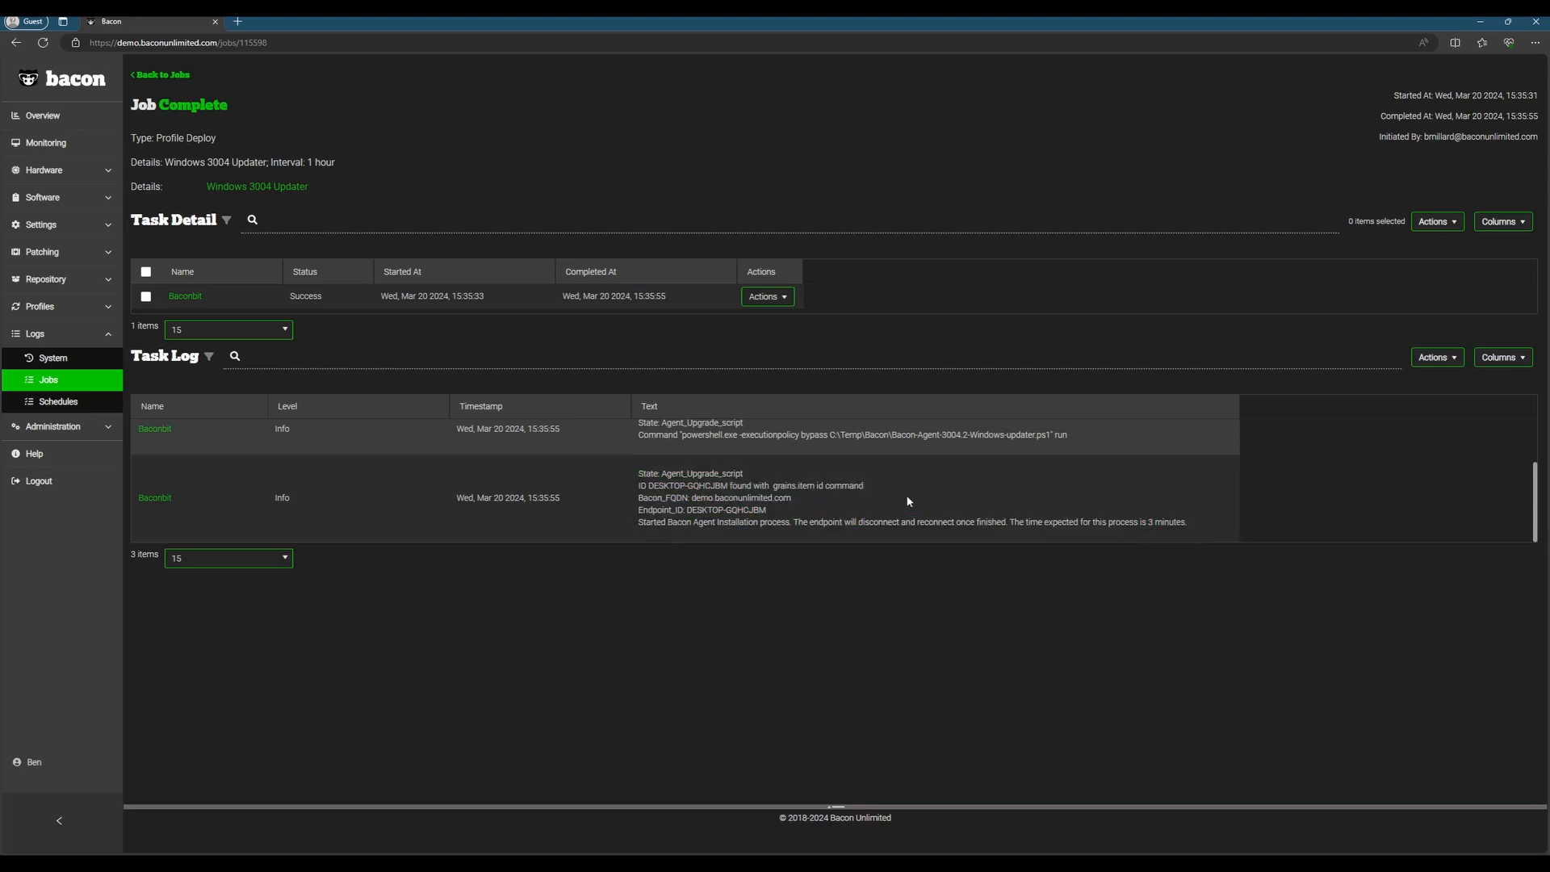
# Open the Baconbit endpoint's details from the job and check its agent version and hostname
pyautogui.click(185, 296)
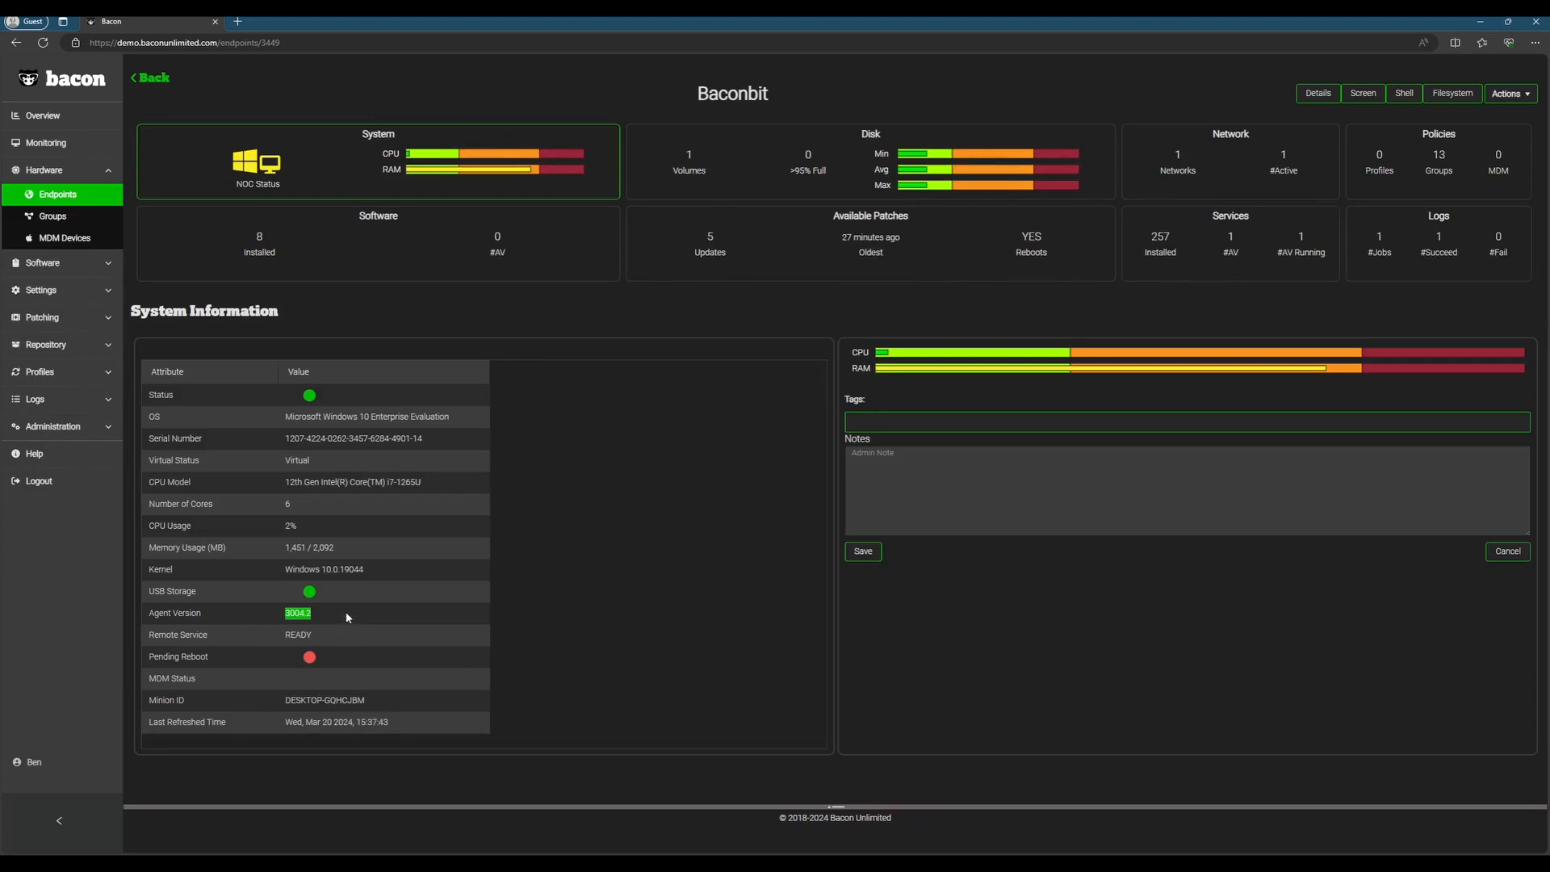
pyautogui.click(607, 582)
pyautogui.moveTo(759, 114); pyautogui.dragTo(646, 92)
pyautogui.click(655, 386)
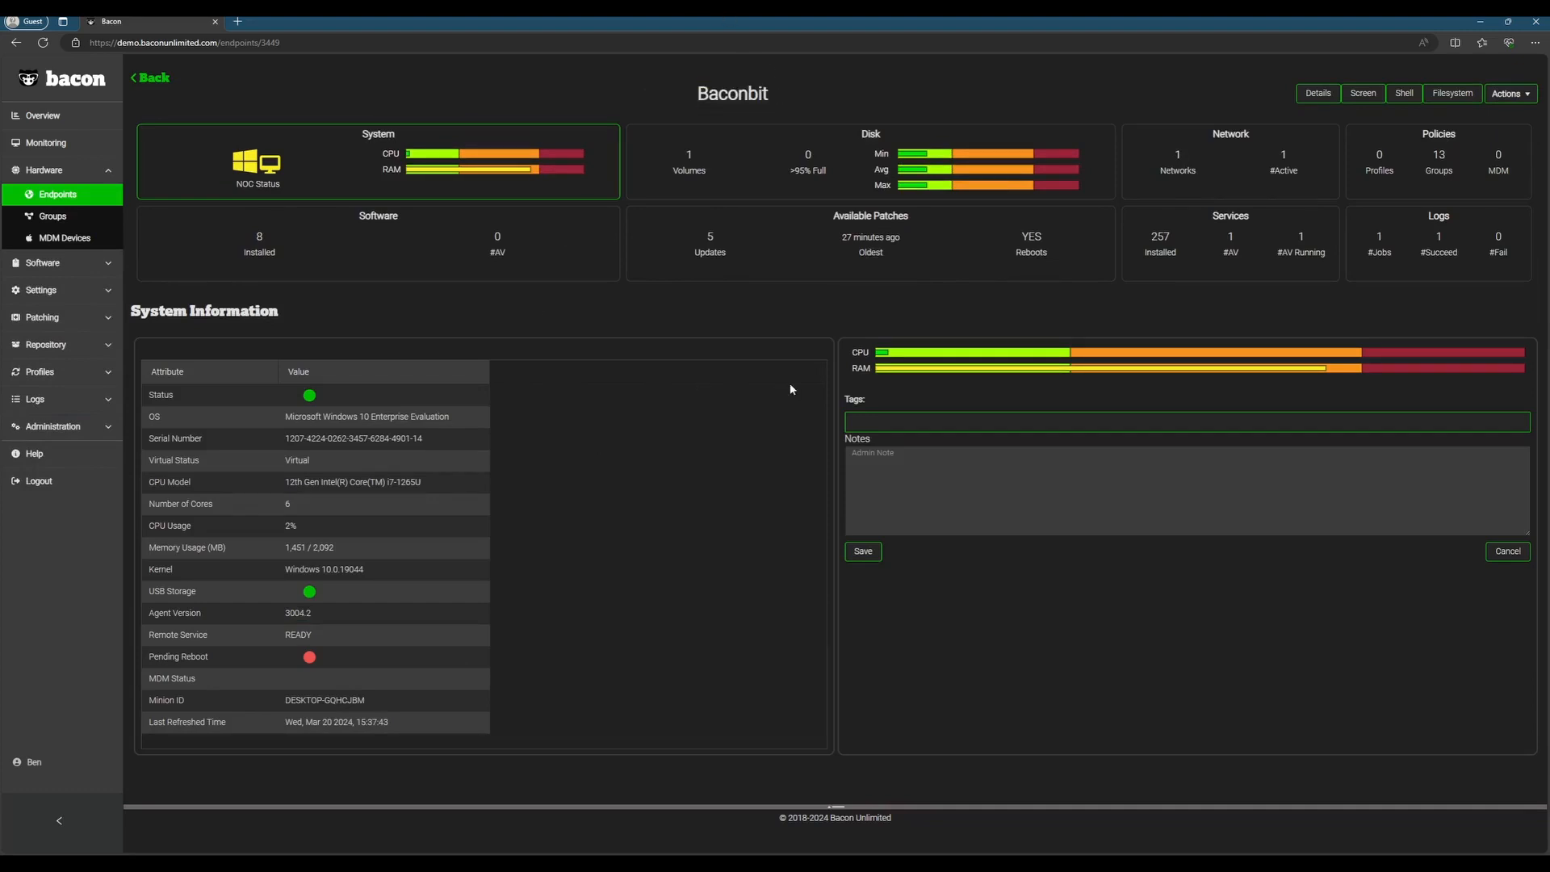